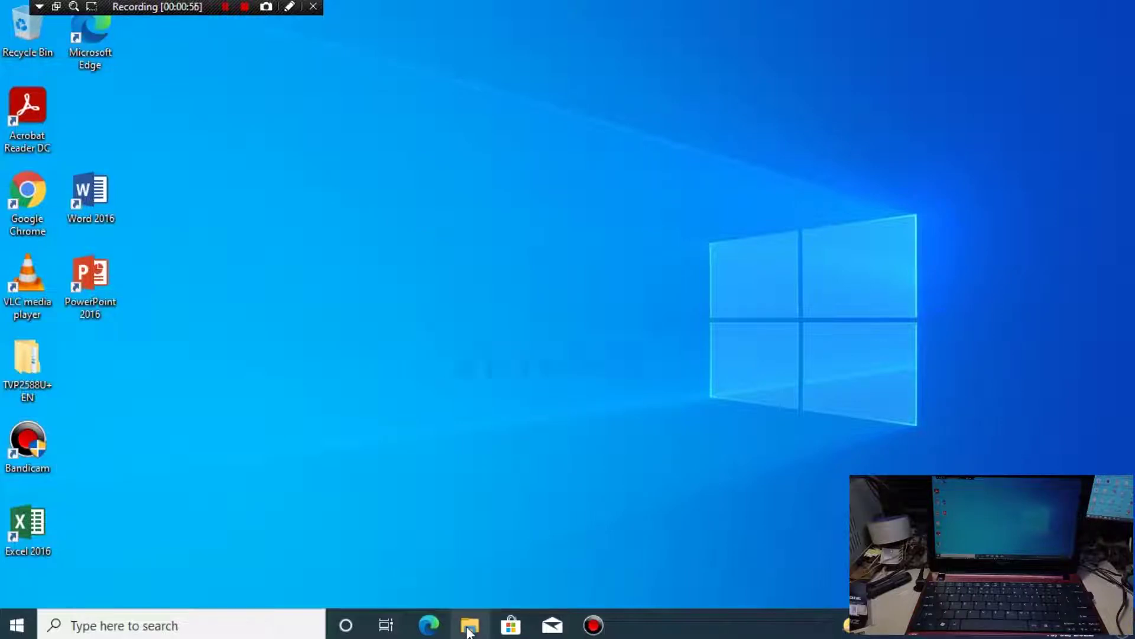
Launch Computer Management via Manage on This PC in File Explorer
{"action": "left_click", "coordinate": [469, 628]}
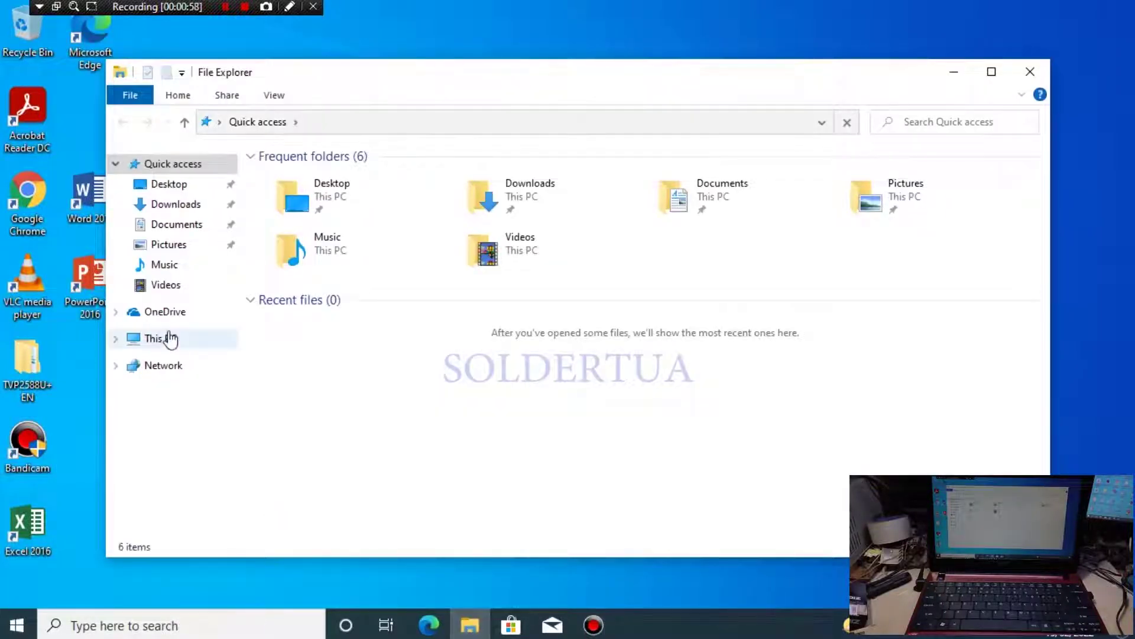
{"action": "right_click", "coordinate": [168, 340]}
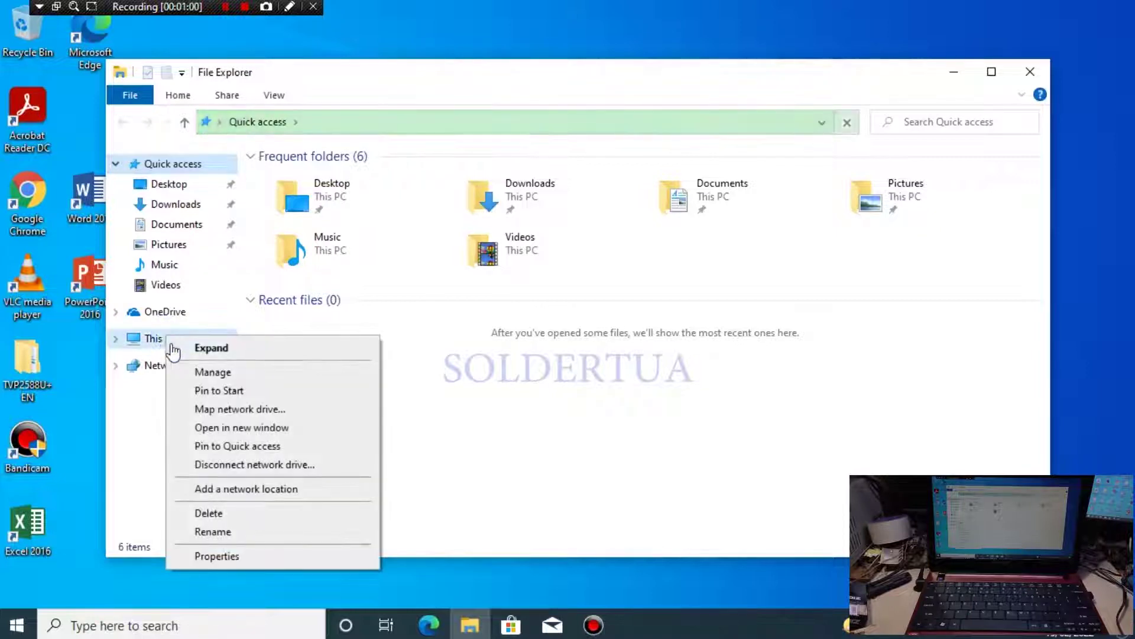
{"action": "left_click", "coordinate": [214, 373]}
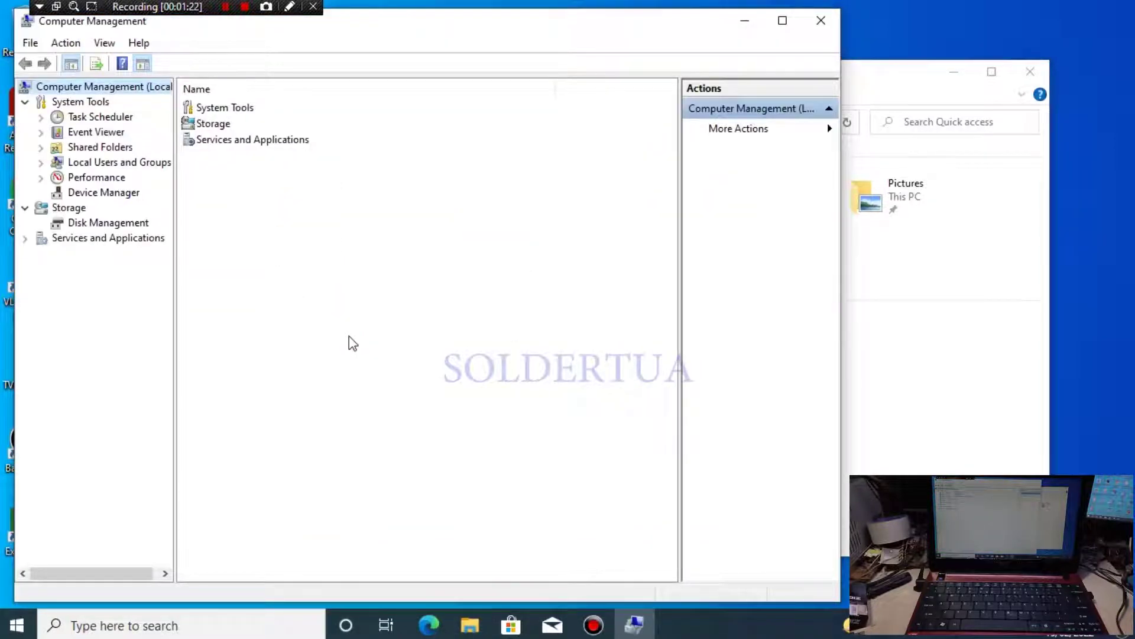
Show Device Manager's hardware list and move the Computer Management window aside
{"action": "left_click", "coordinate": [96, 194]}
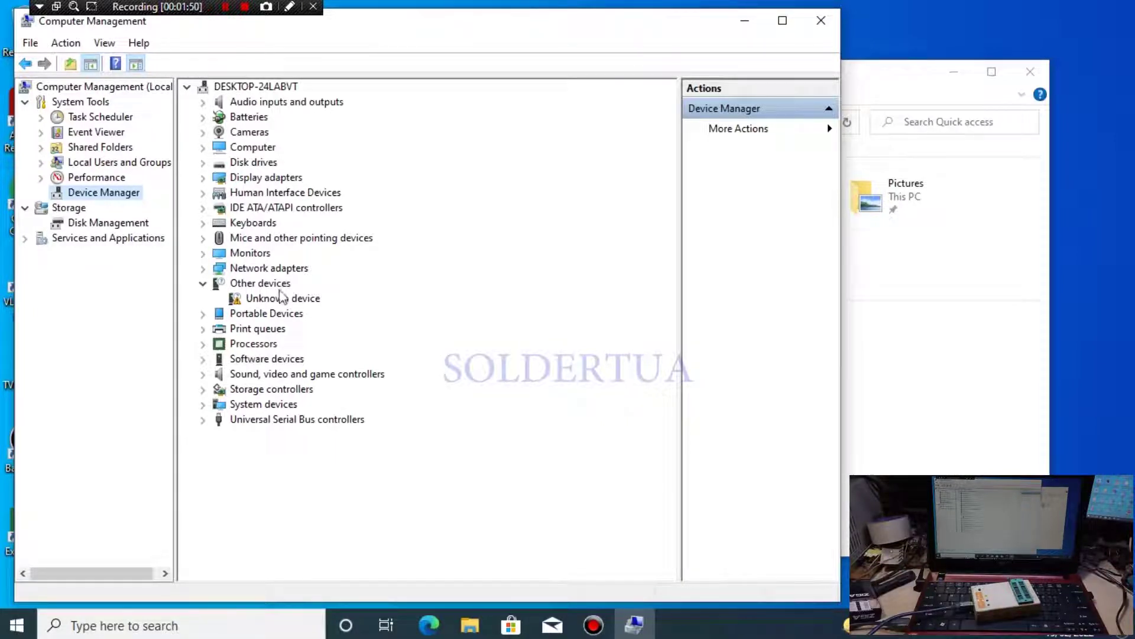
{"action": "left_click_drag", "start_coordinate": [411, 32], "coordinate": [784, 61]}
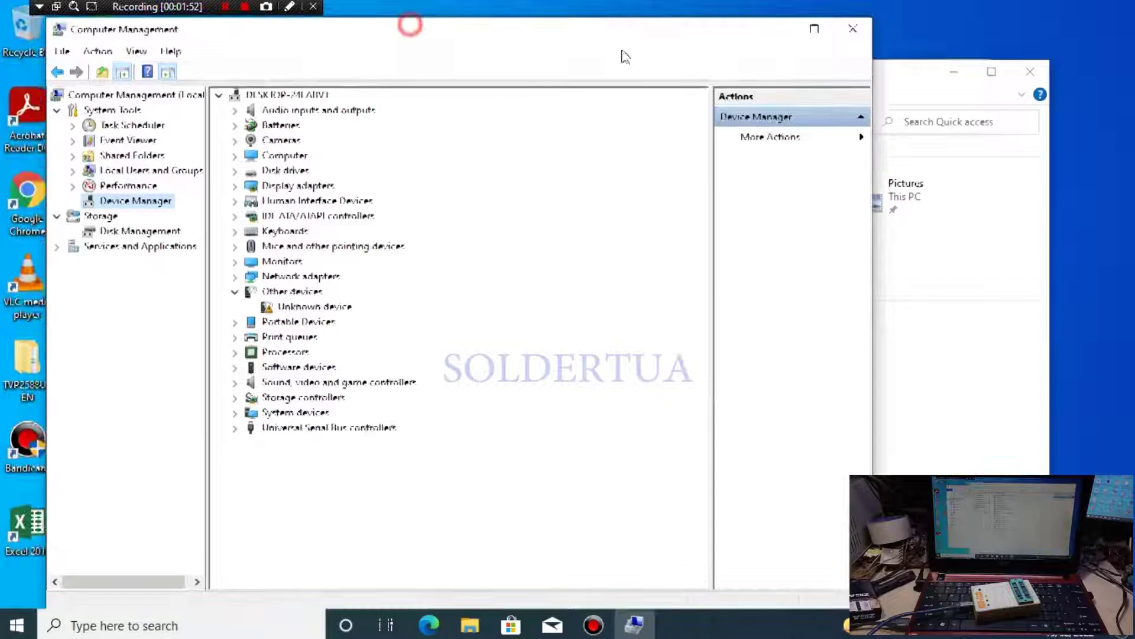
{"action": "left_click_drag", "start_coordinate": [284, 75], "coordinate": [483, 106]}
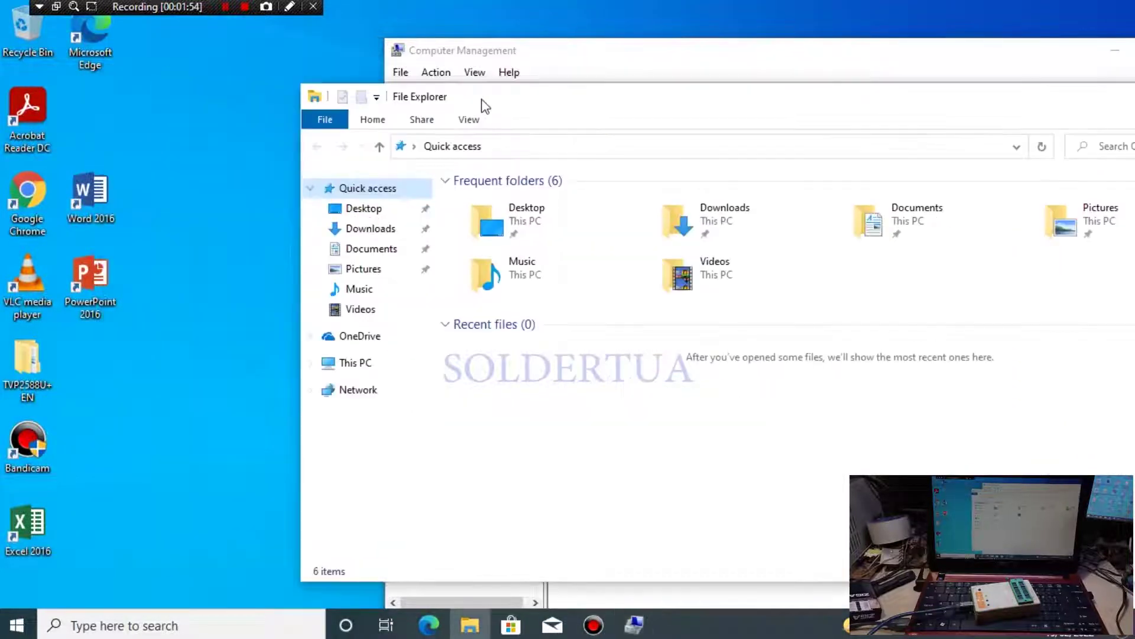
{"action": "left_click", "coordinate": [29, 358]}
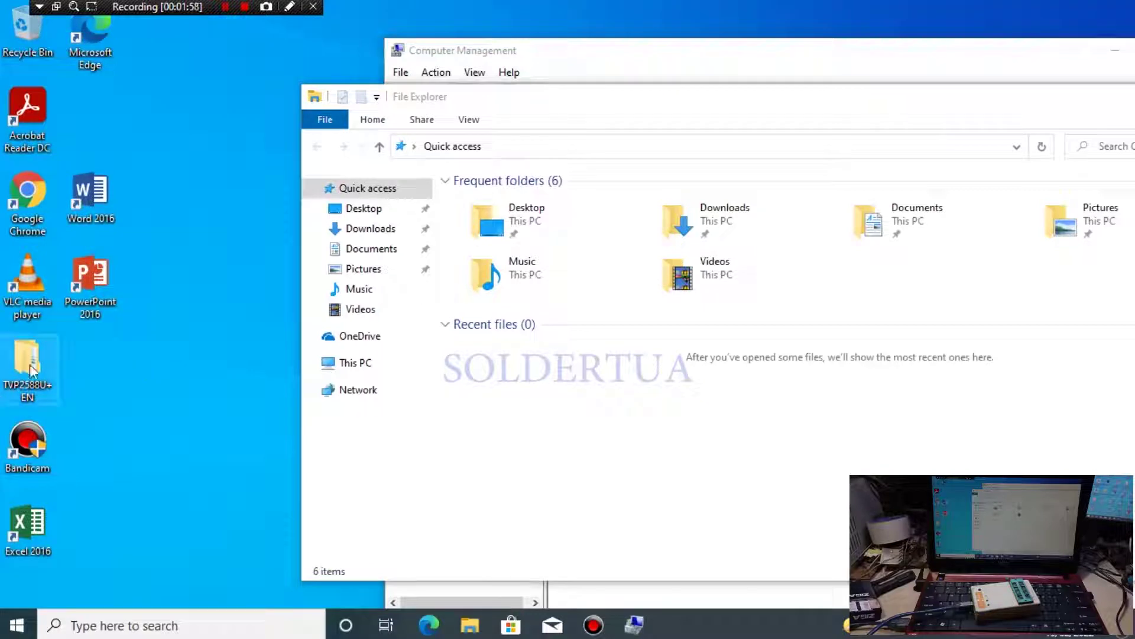
{"action": "double_click", "coordinate": [24, 381]}
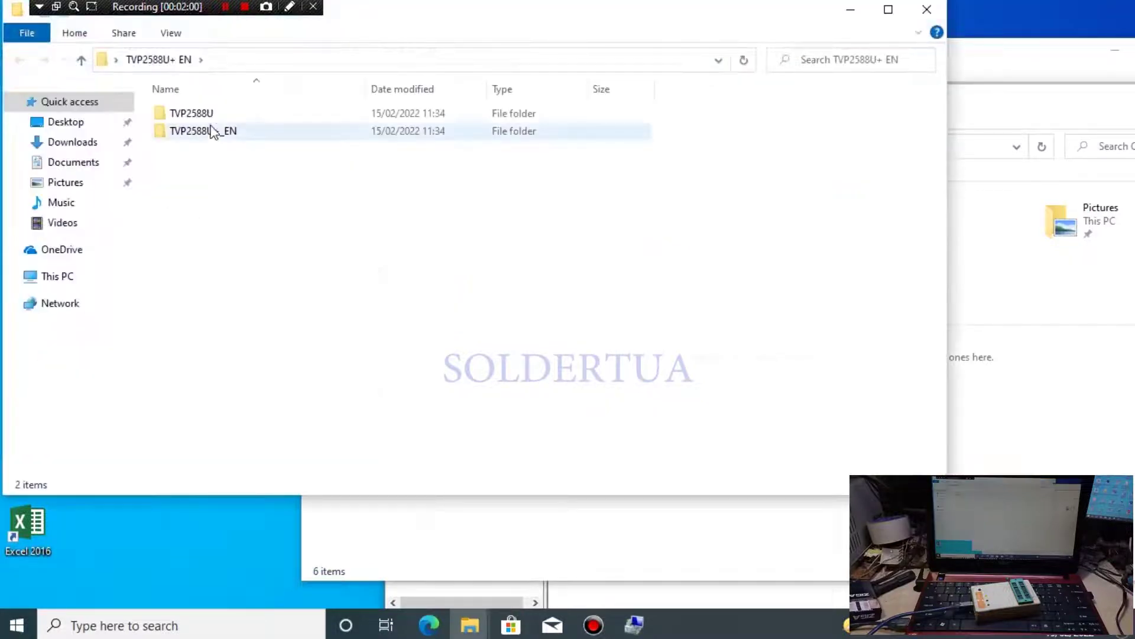
{"action": "double_click", "coordinate": [209, 132]}
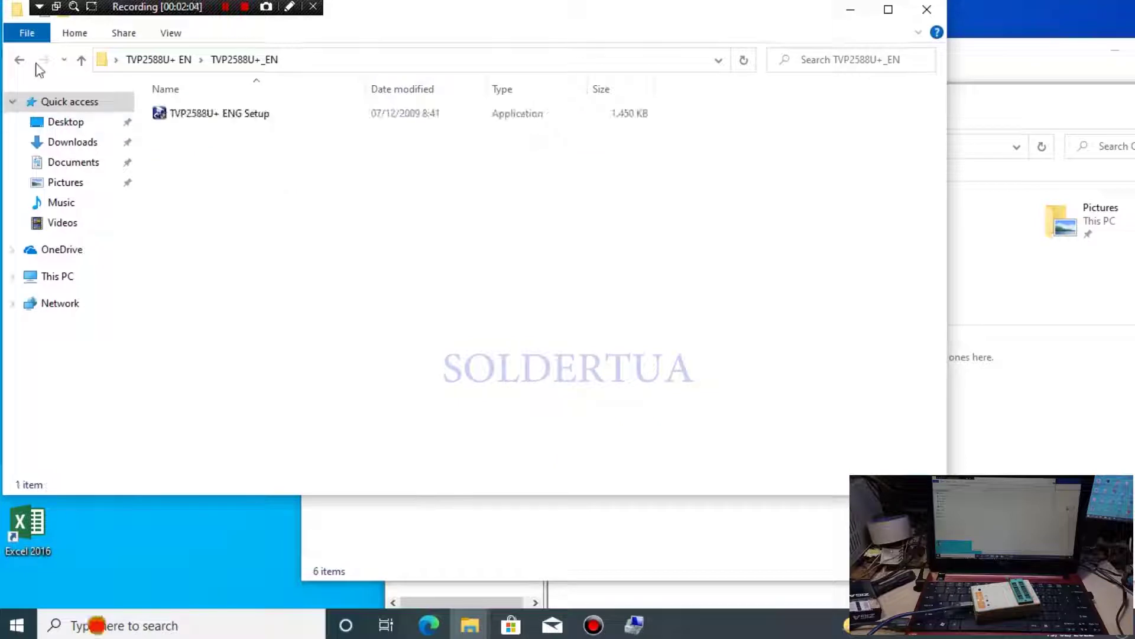
{"action": "left_click", "coordinate": [13, 64]}
{"action": "double_click", "coordinate": [190, 113]}
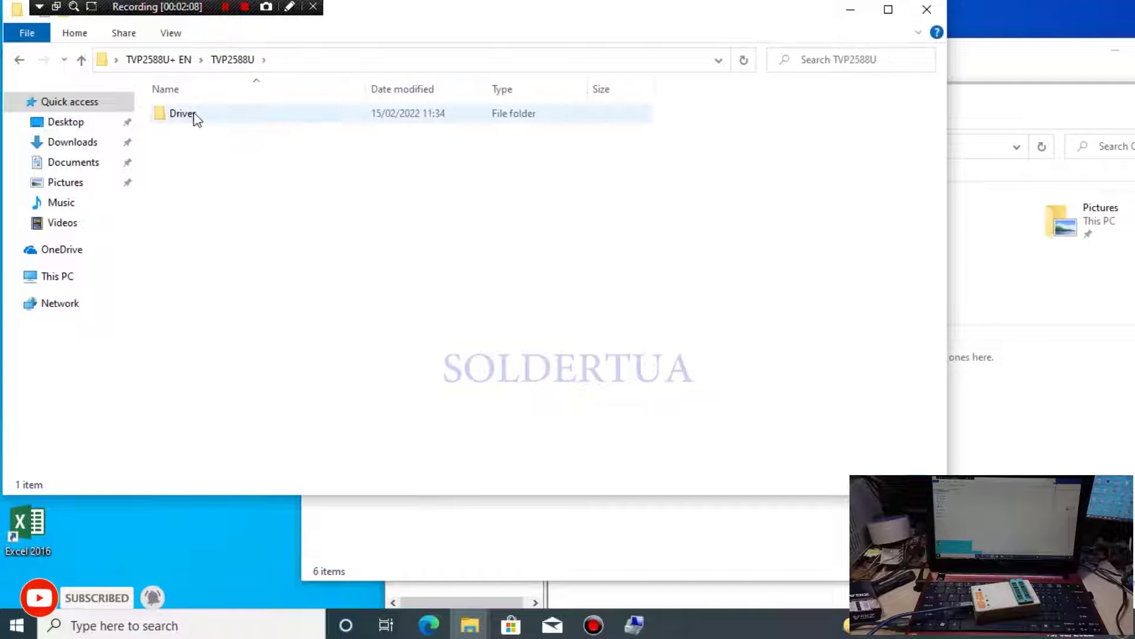
{"action": "left_click", "coordinate": [191, 114]}
{"action": "double_click", "coordinate": [195, 118]}
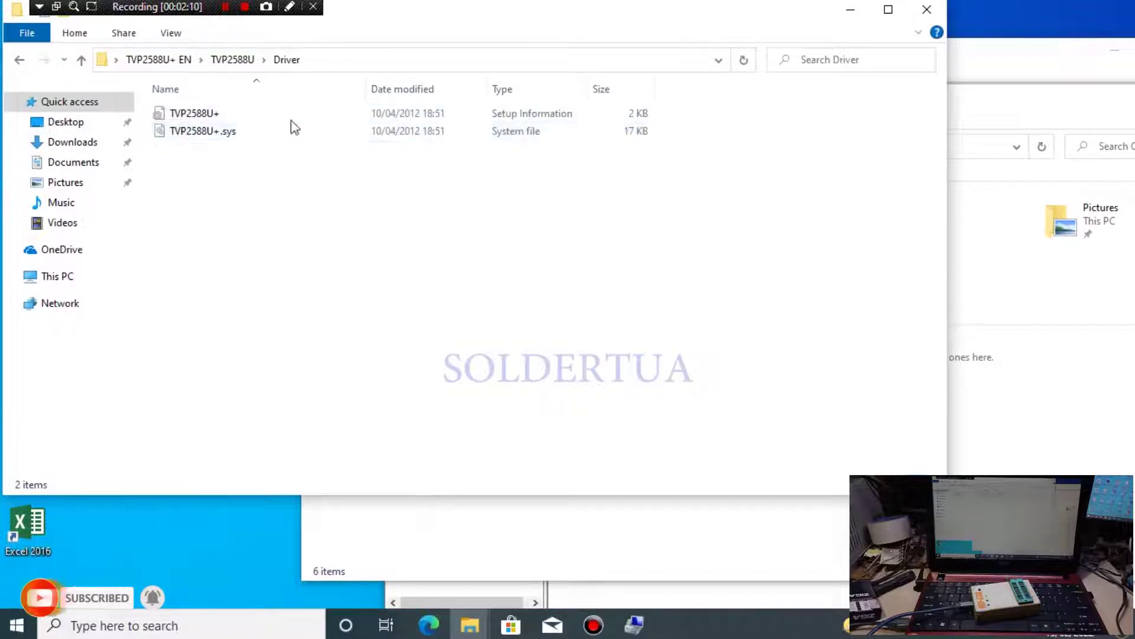
{"action": "left_click", "coordinate": [928, 9]}
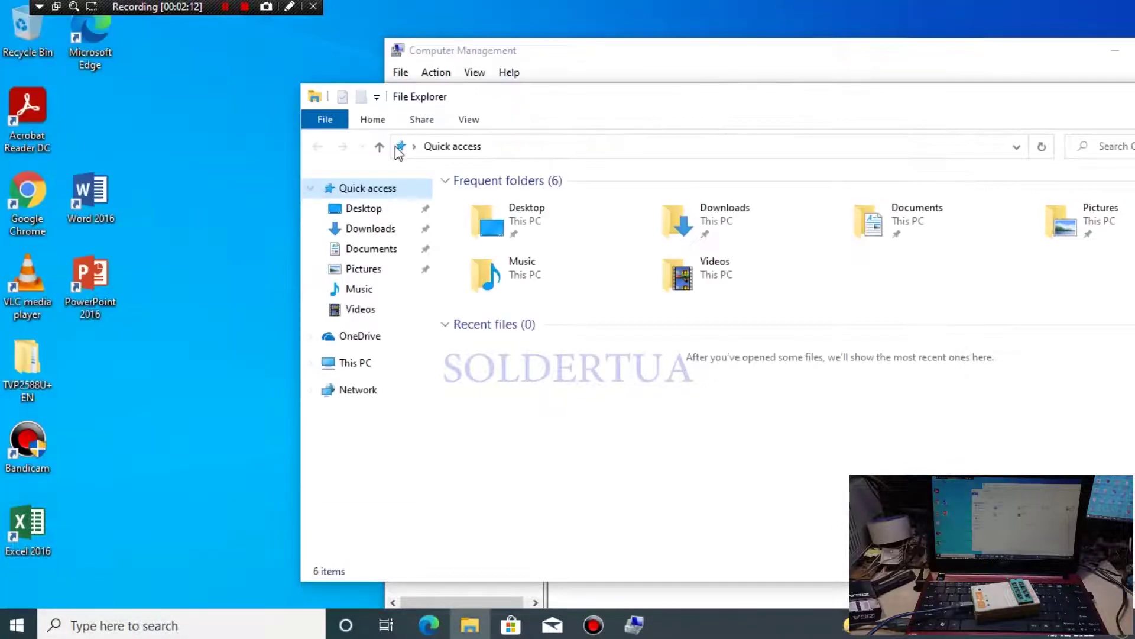
Start updating the Unknown device's driver, choosing to browse the computer manually
{"action": "left_click", "coordinate": [595, 70]}
{"action": "left_click_drag", "start_coordinate": [595, 55], "coordinate": [361, 27]}
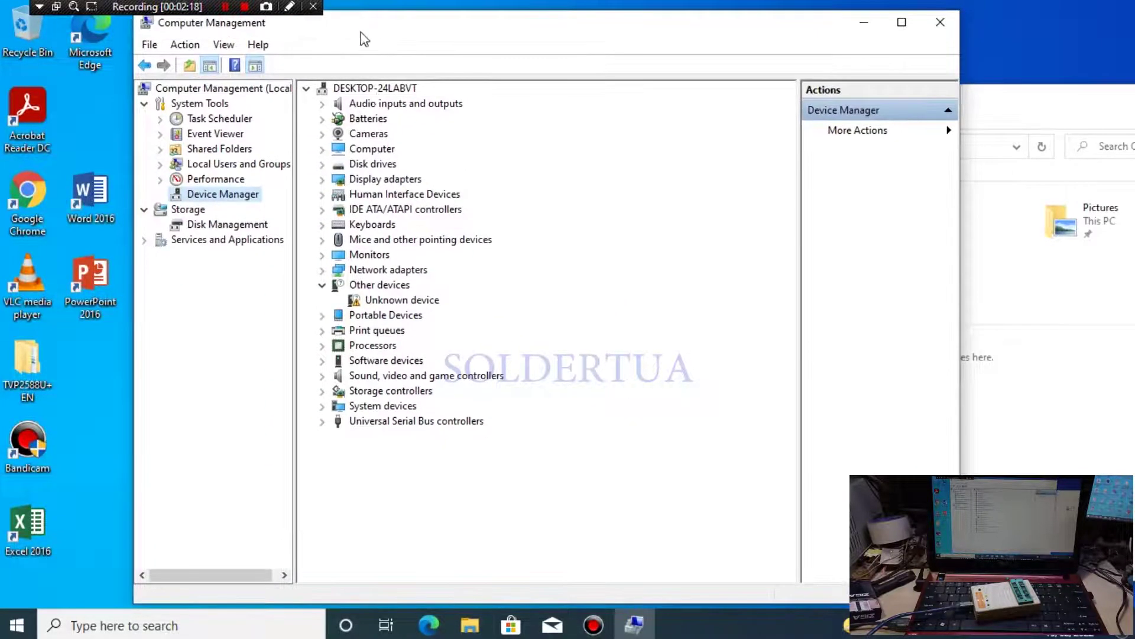
{"action": "right_click", "coordinate": [392, 304]}
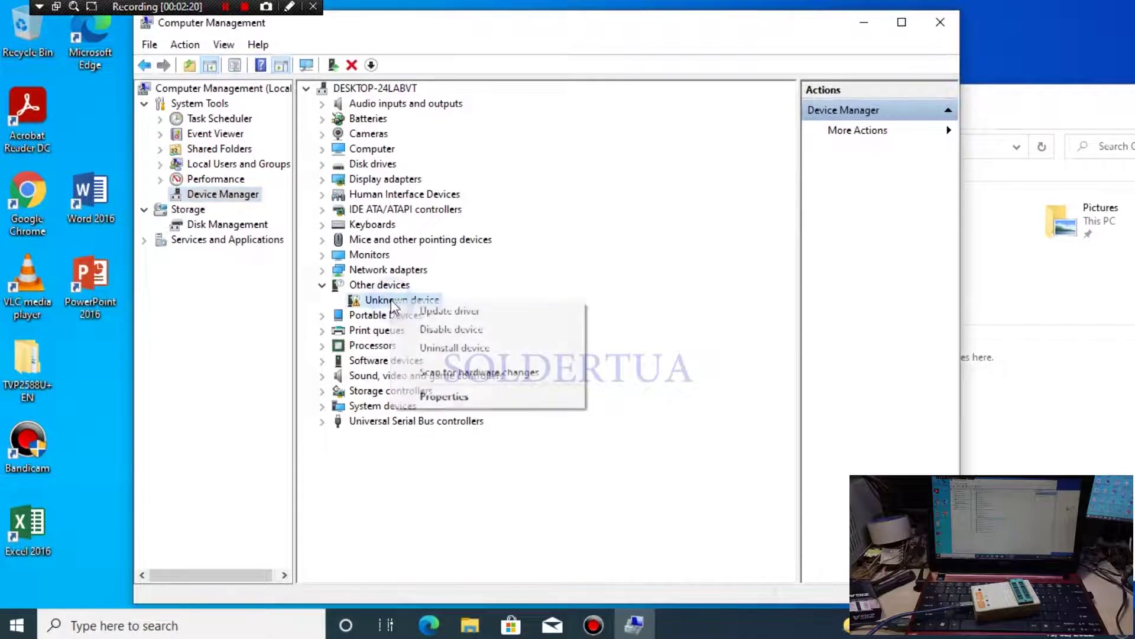
{"action": "left_click", "coordinate": [455, 312]}
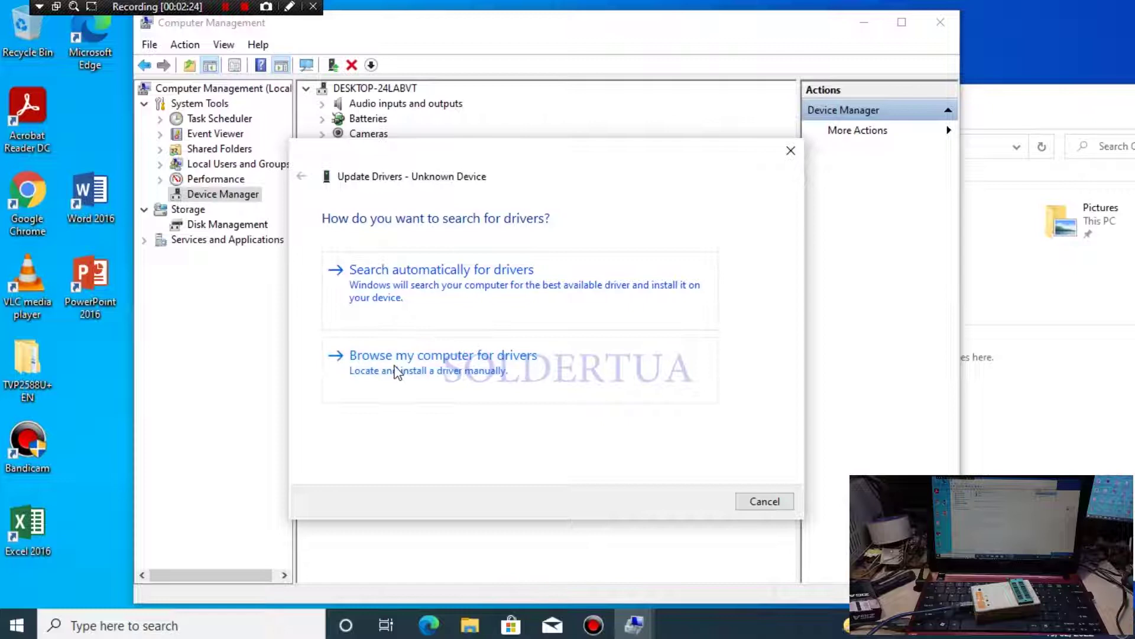
{"action": "left_click", "coordinate": [396, 373]}
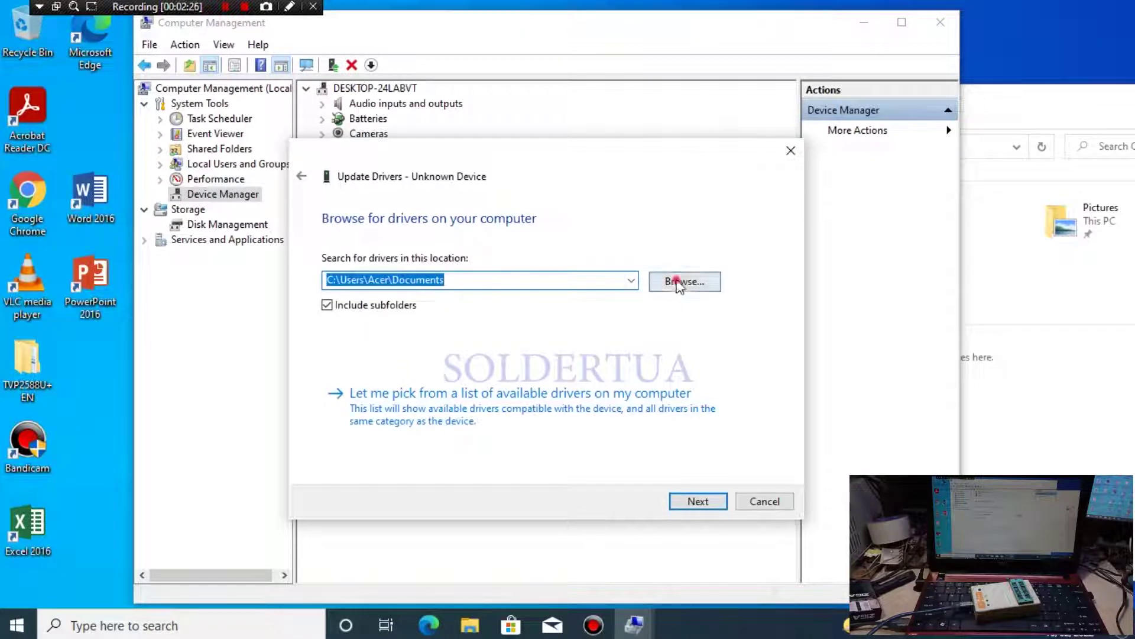
Pick Desktop\TVP2588U+ EN\TVP2588U as the driver search folder and confirm it
{"action": "left_click", "coordinate": [682, 281]}
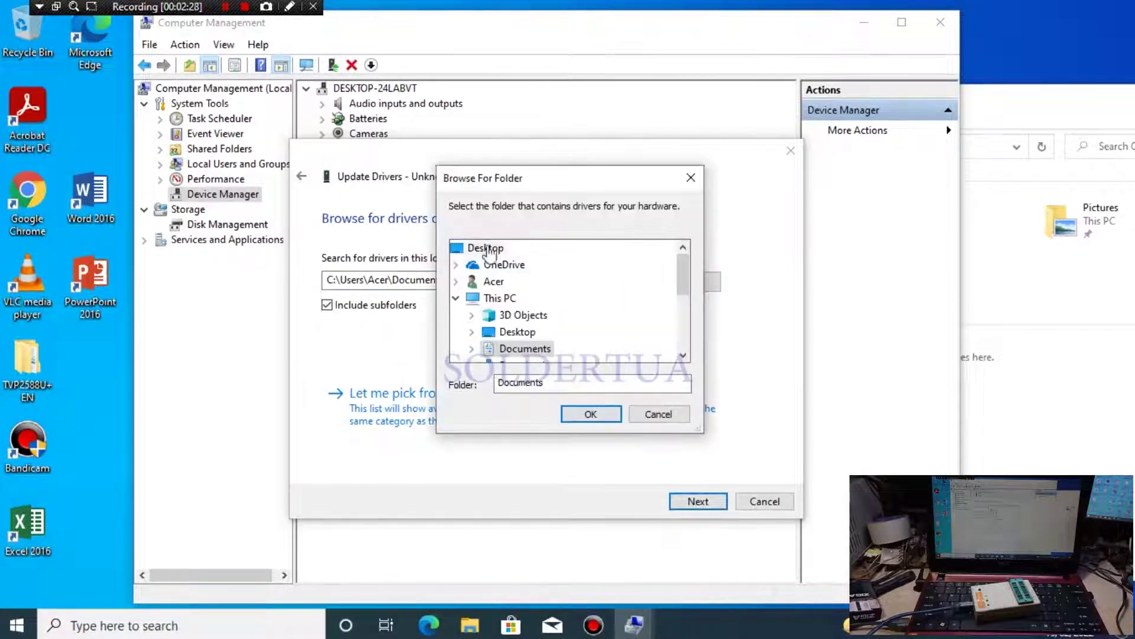
{"action": "left_click", "coordinate": [486, 248]}
{"action": "left_click_drag", "start_coordinate": [682, 265], "coordinate": [667, 329]}
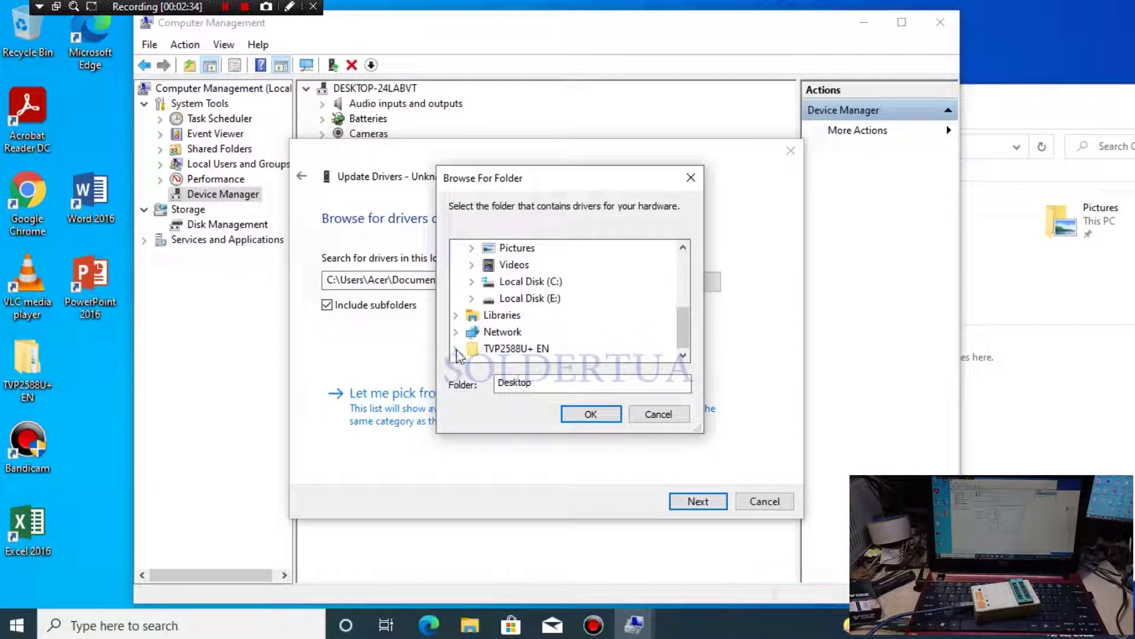
{"action": "left_click", "coordinate": [456, 349]}
{"action": "left_click", "coordinate": [519, 331]}
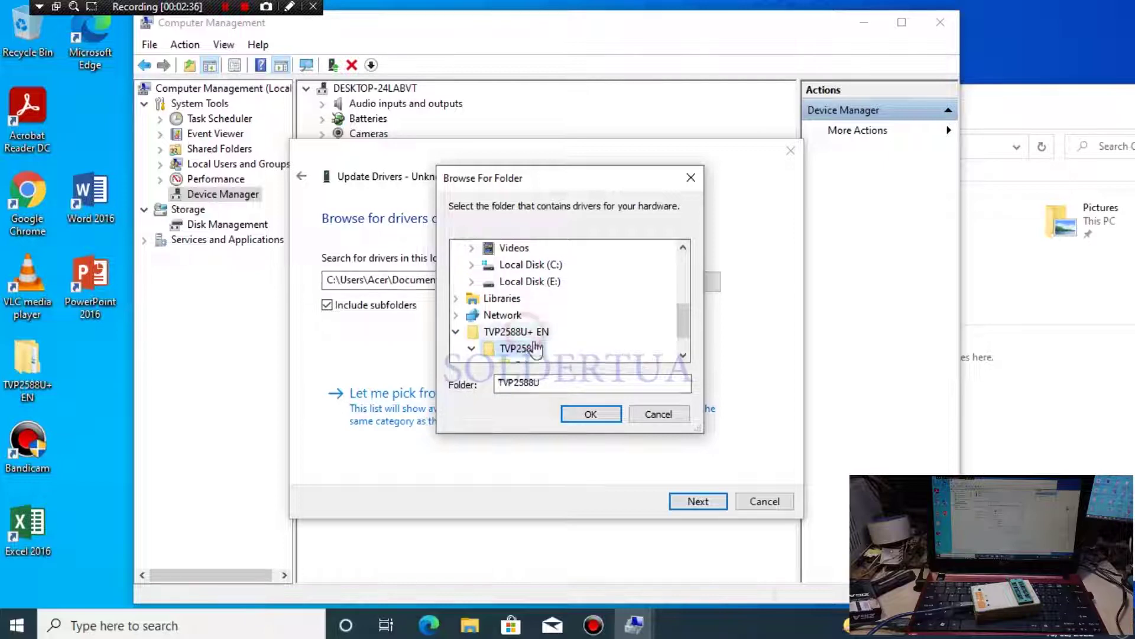
{"action": "left_click", "coordinate": [585, 413]}
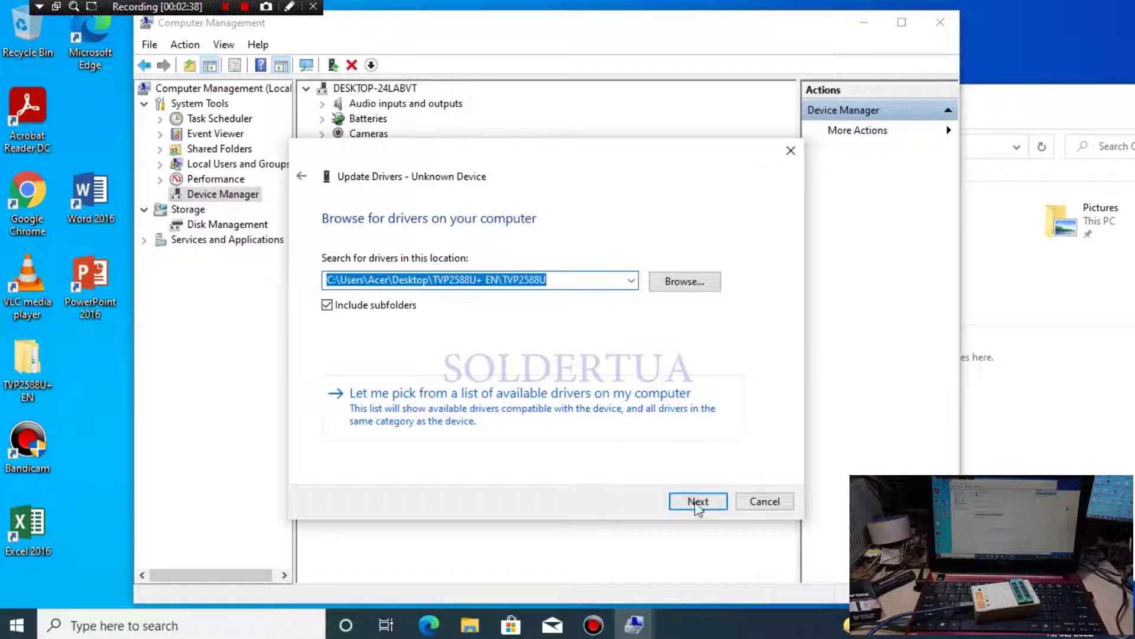
Install the driver from that folder, allowing the unsigned driver at the Windows Security prompt
{"action": "left_click", "coordinate": [692, 502]}
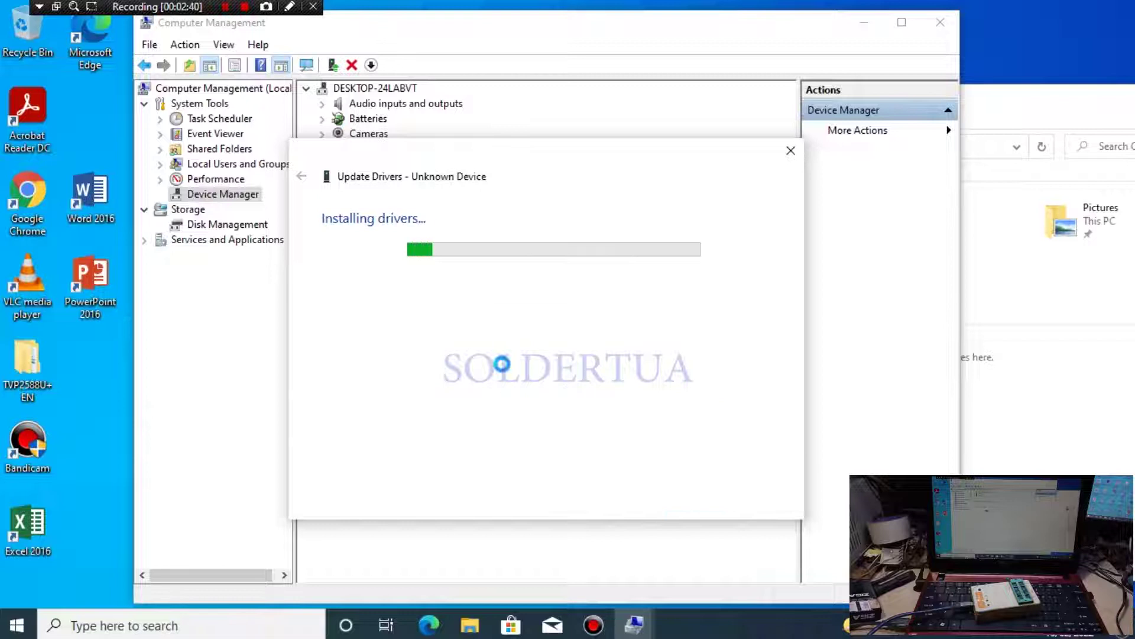
{"action": "left_click_drag", "start_coordinate": [487, 169], "coordinate": [751, 162]}
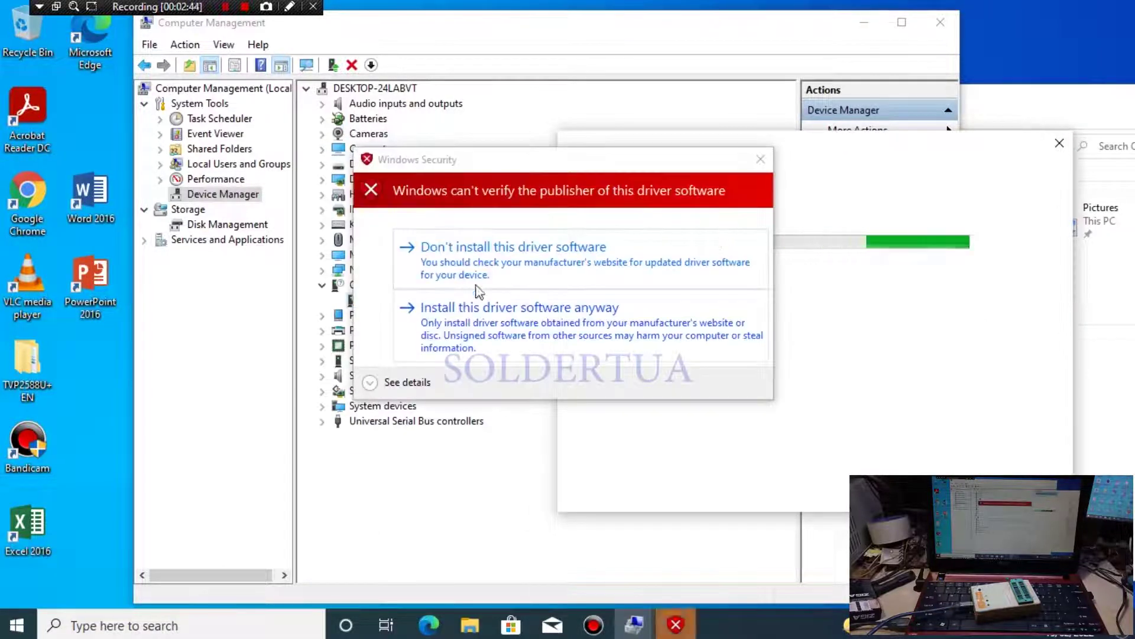
{"action": "left_click", "coordinate": [486, 328]}
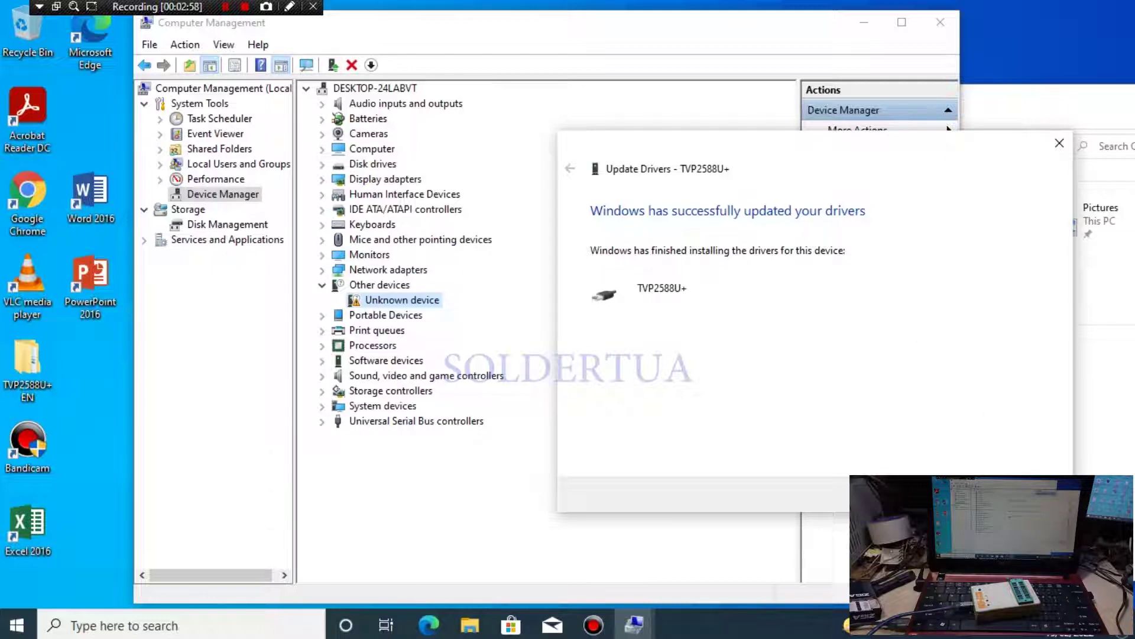
Dismiss the install confirmation and browse device categories such as USB controllers and network adapters
{"action": "left_click", "coordinate": [1021, 495]}
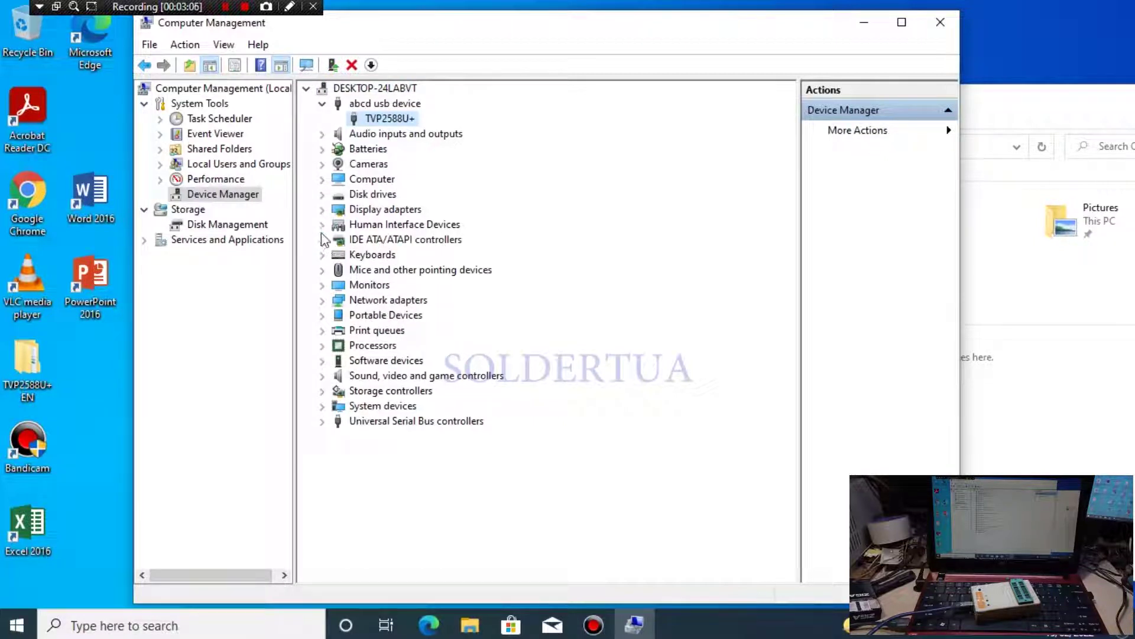
{"action": "left_click", "coordinate": [323, 361]}
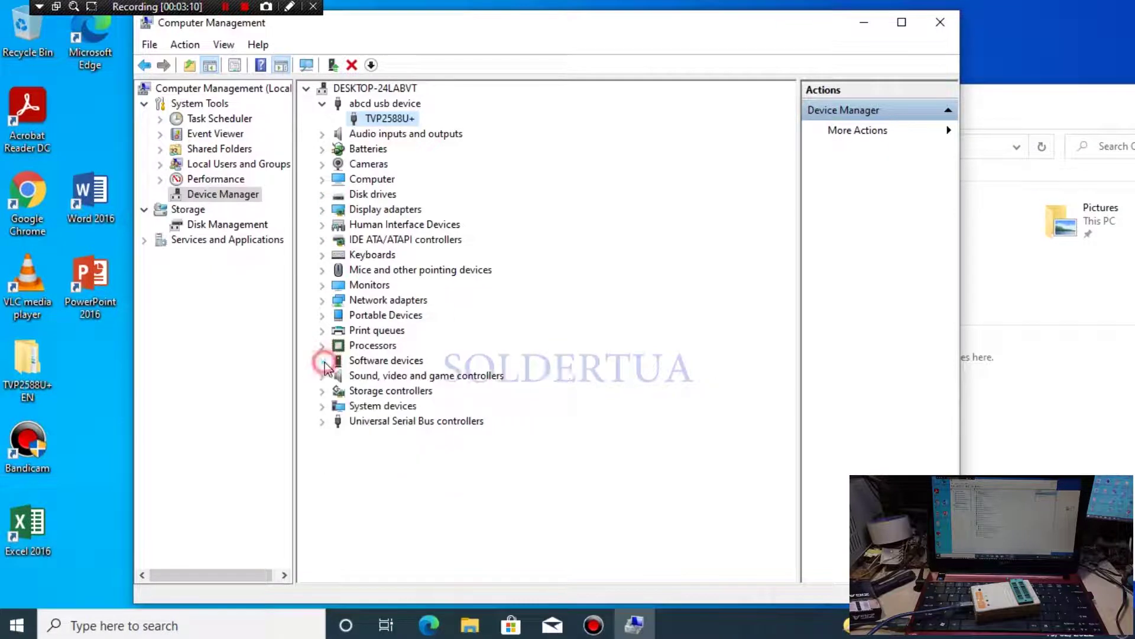
{"action": "left_click", "coordinate": [321, 422]}
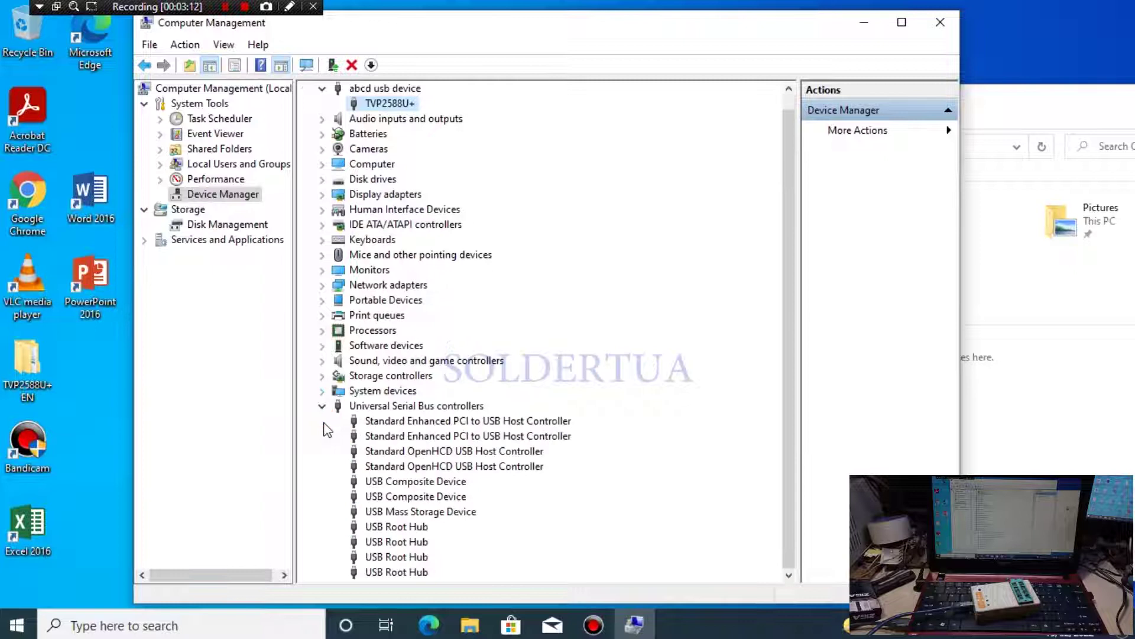
{"action": "left_click", "coordinate": [321, 407]}
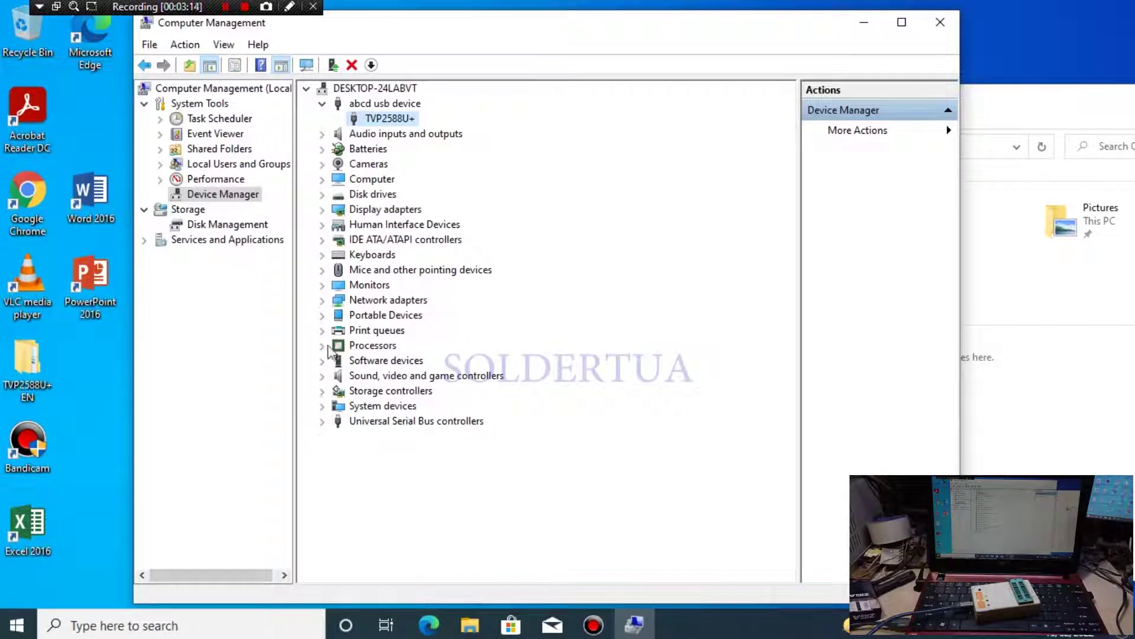
{"action": "left_click", "coordinate": [323, 316]}
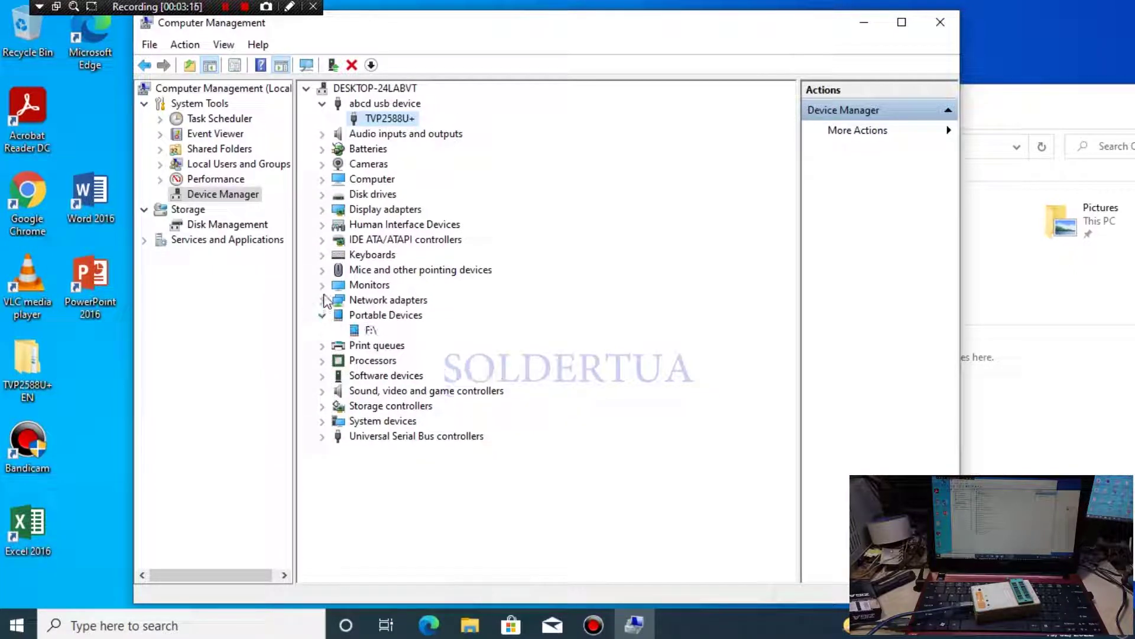
{"action": "left_click", "coordinate": [323, 301]}
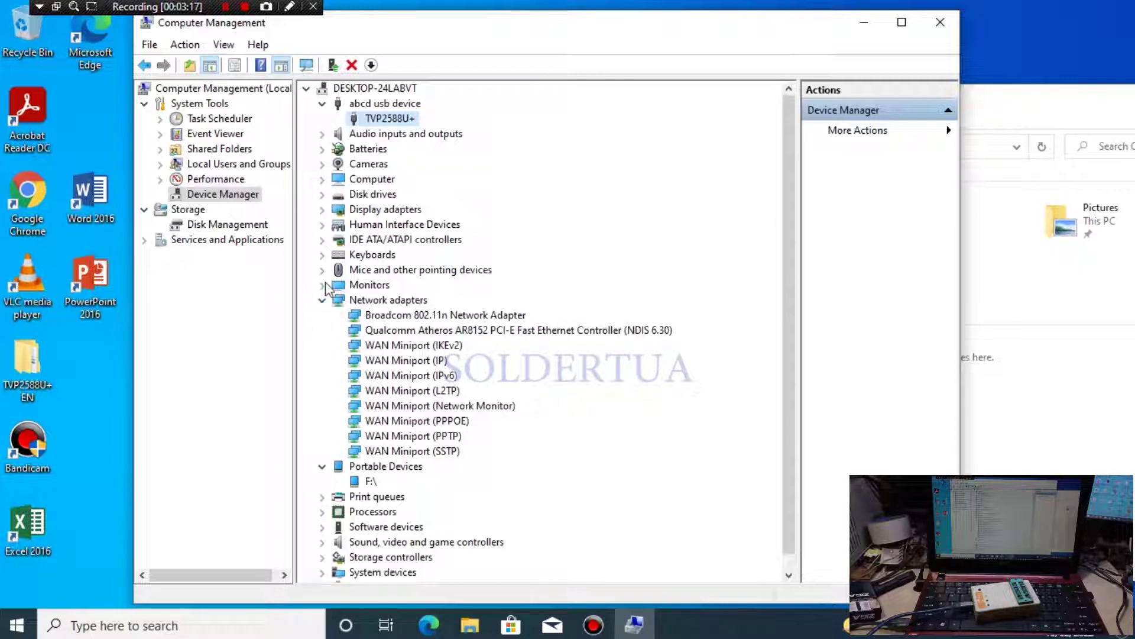
{"action": "left_click", "coordinate": [325, 286]}
{"action": "left_click", "coordinate": [323, 316]}
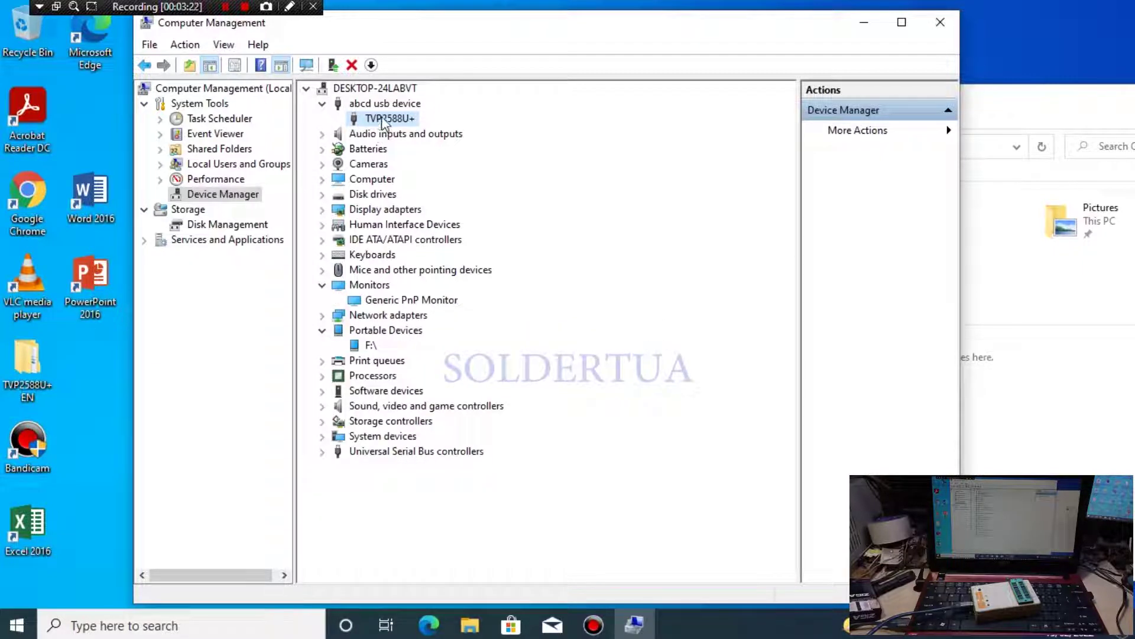
Expand abcd usb device and select the recognised TVP2588U+ entry
{"action": "left_click", "coordinate": [321, 104]}
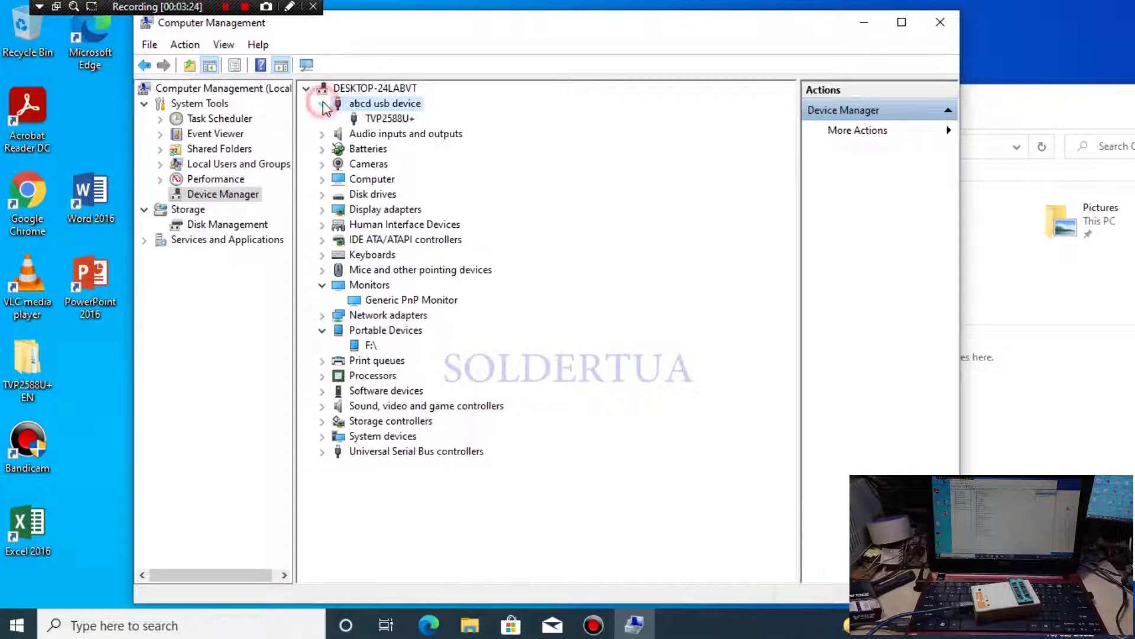
{"action": "left_click", "coordinate": [390, 120]}
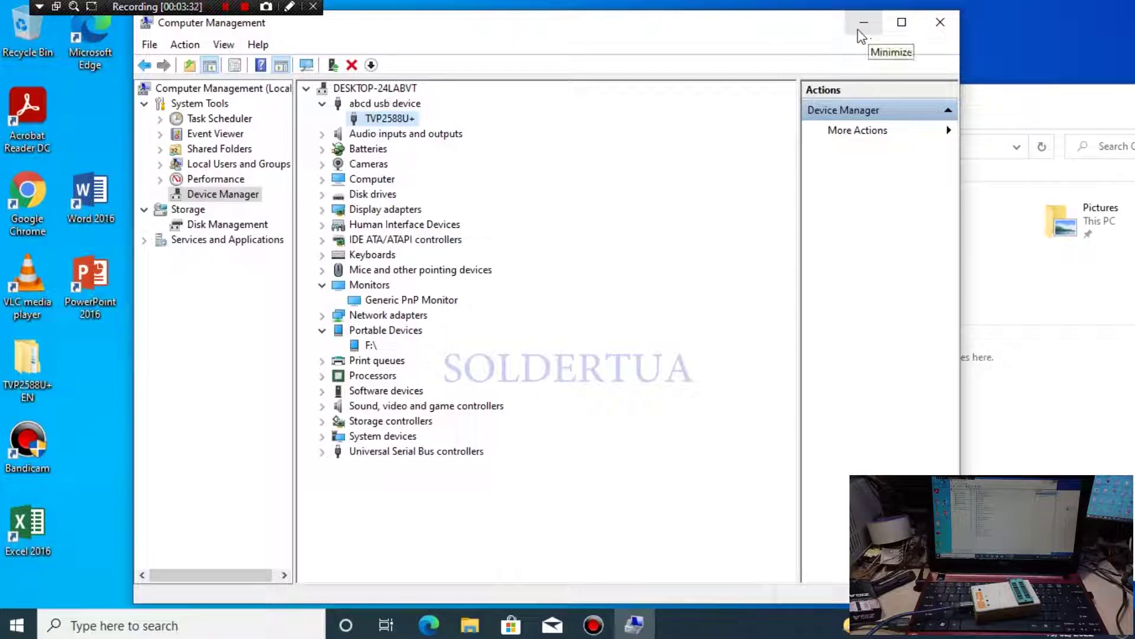
Close Computer Management and open the TVP2588U+_EN folder in File Explorer
{"action": "left_click", "coordinate": [938, 24]}
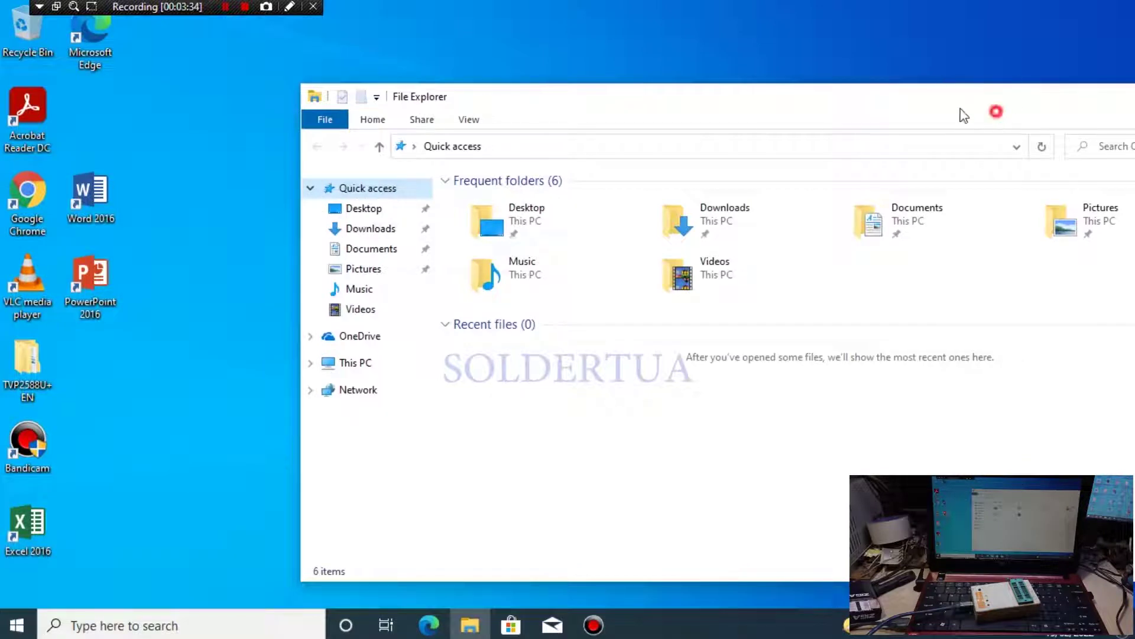
{"action": "left_click_drag", "start_coordinate": [794, 108], "coordinate": [520, 104]}
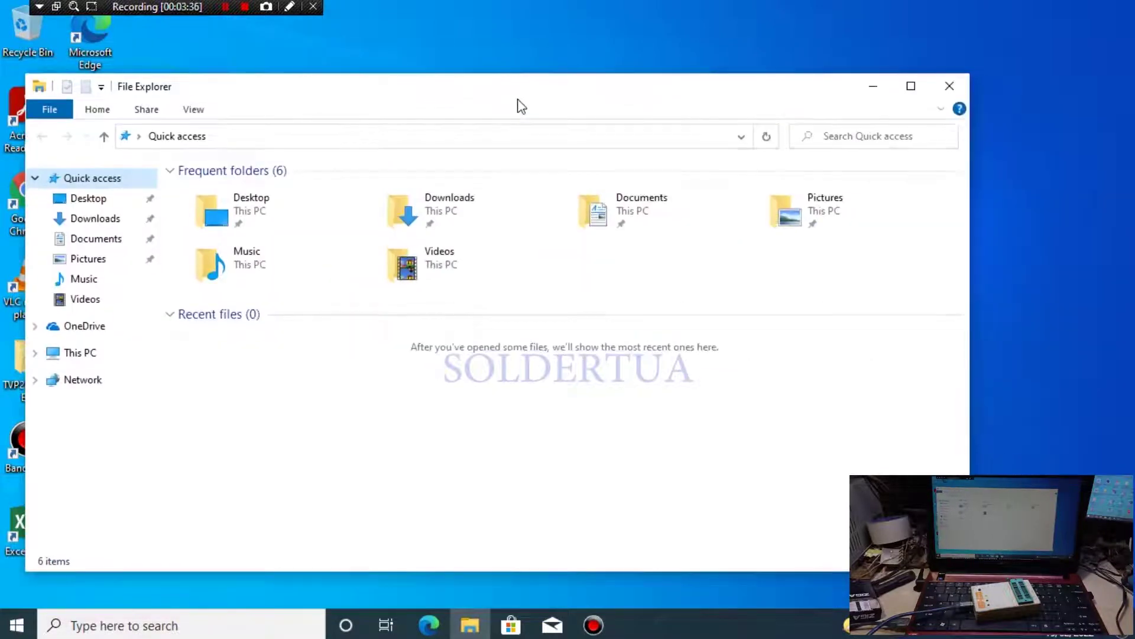
{"action": "left_click", "coordinate": [953, 88]}
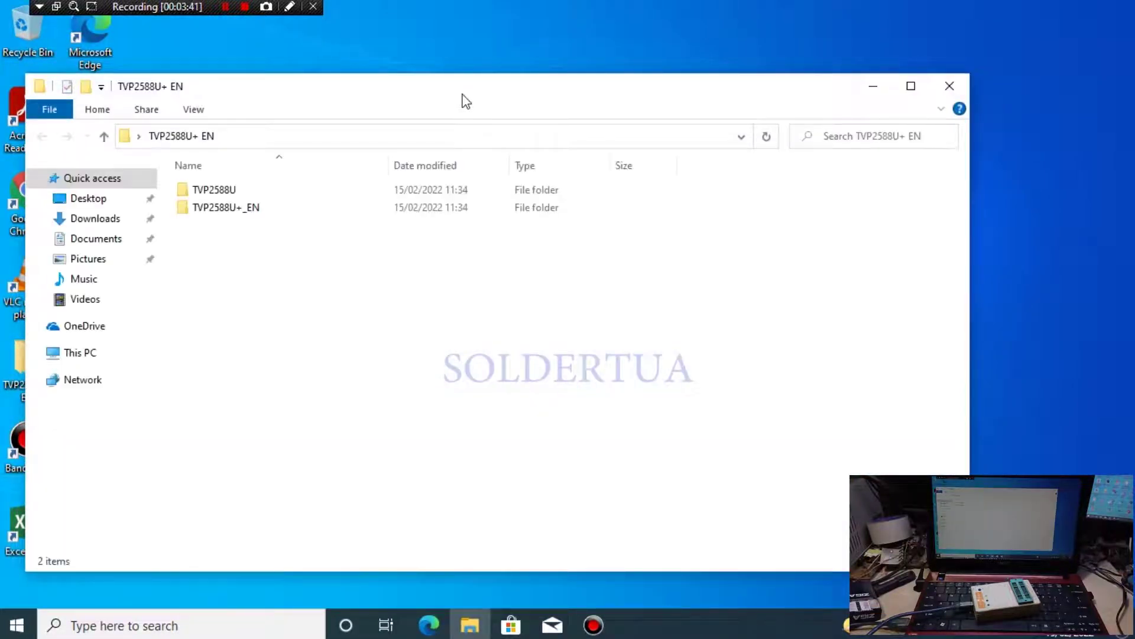
{"action": "left_click_drag", "start_coordinate": [461, 100], "coordinate": [595, 74]}
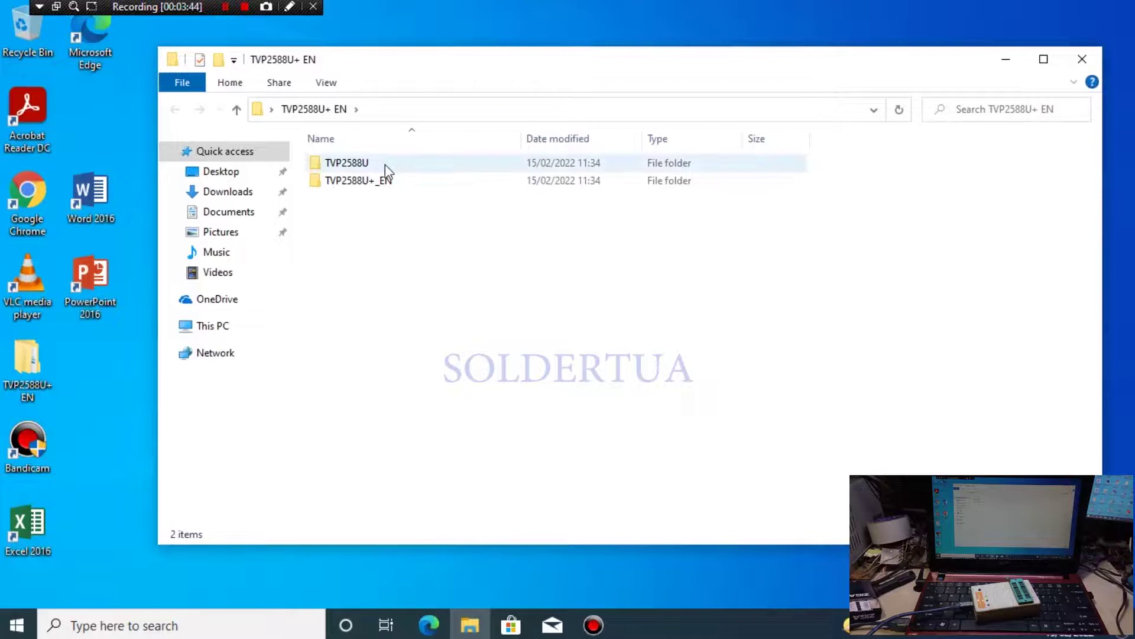
{"action": "double_click", "coordinate": [379, 182]}
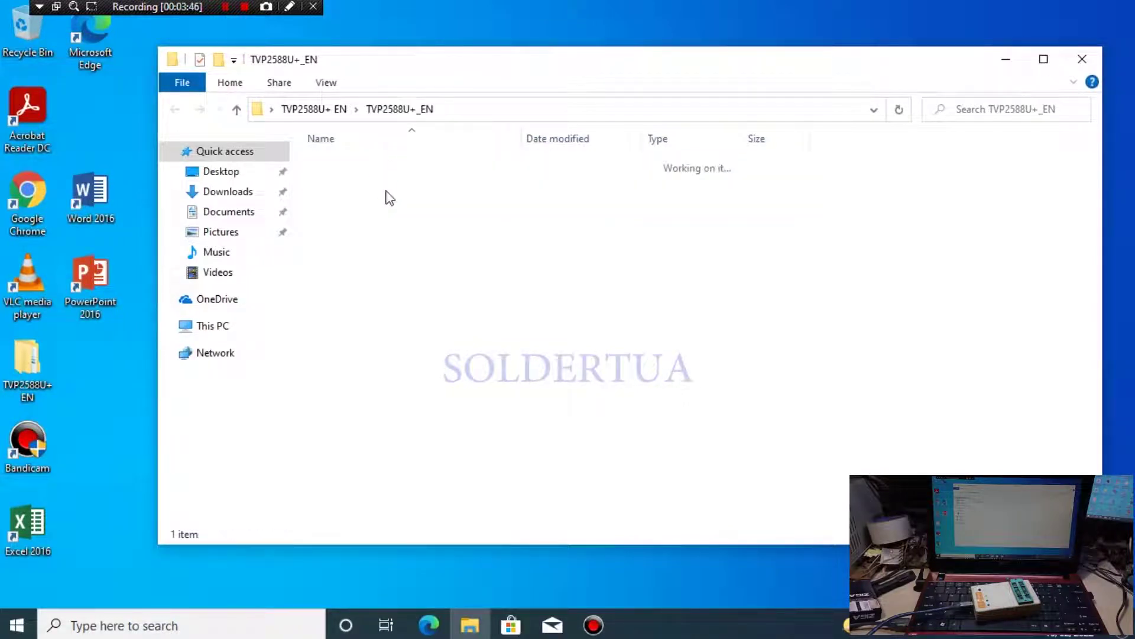
Run TVP2588U+ ENG Setup and install to the default C:\Program Files\TVP2588U+En folder
{"action": "double_click", "coordinate": [388, 165]}
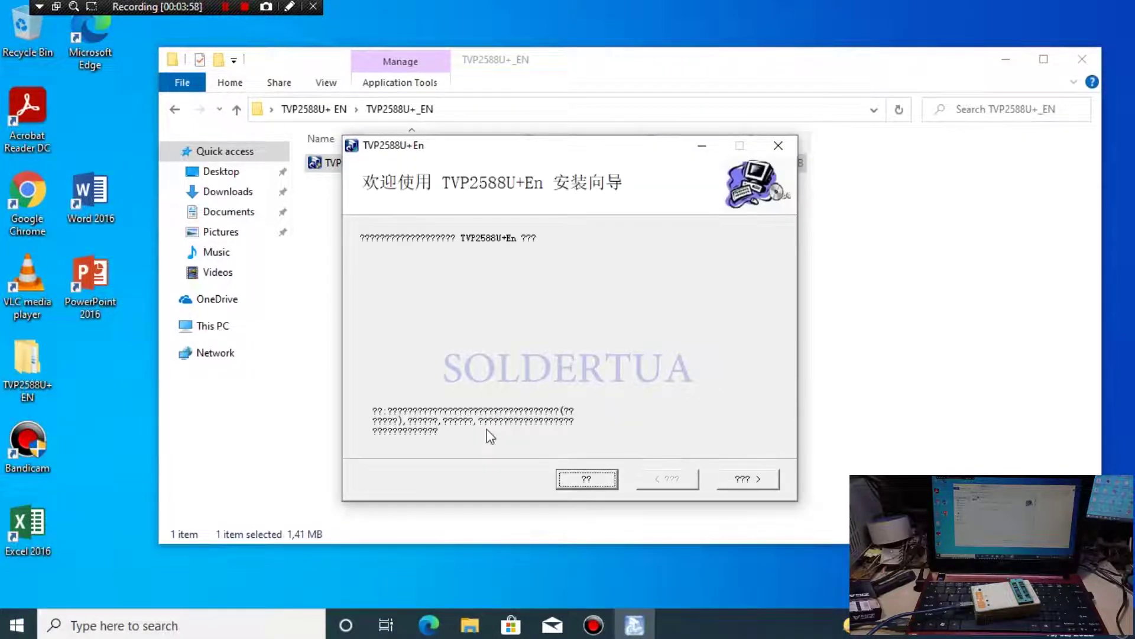
{"action": "left_click_drag", "start_coordinate": [573, 152], "coordinate": [501, 141]}
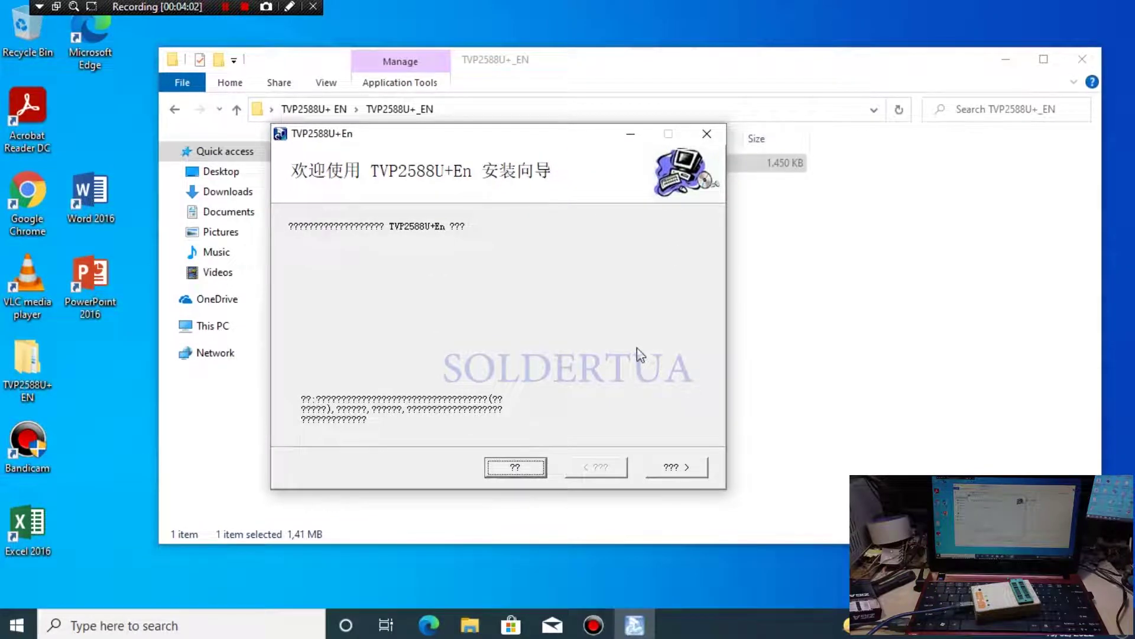
{"action": "left_click", "coordinate": [674, 468]}
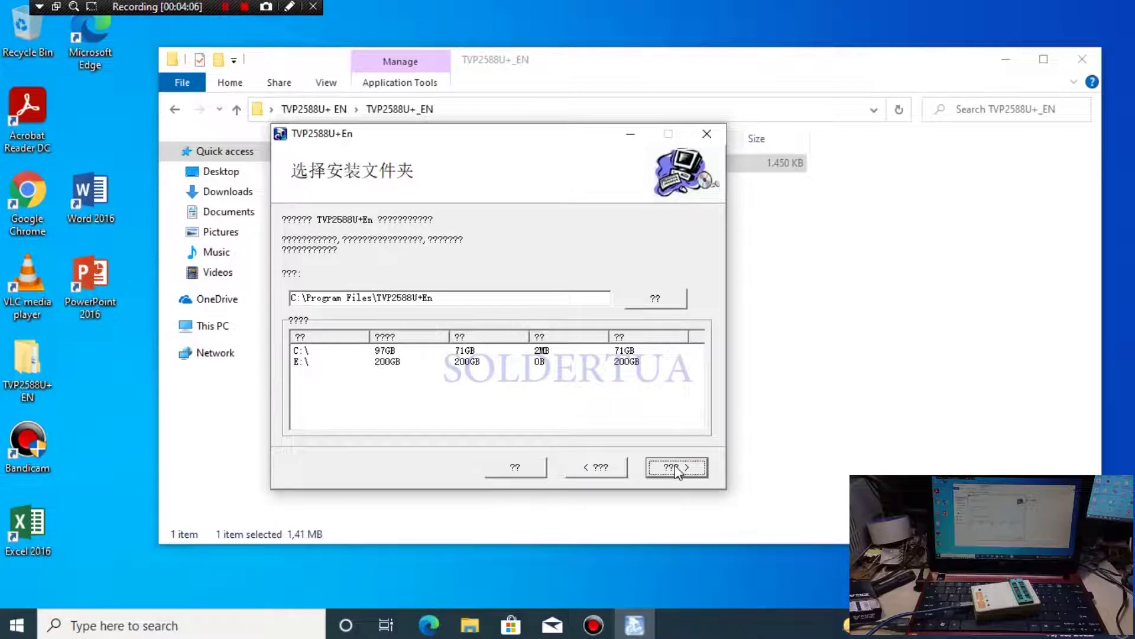
{"action": "left_click", "coordinate": [676, 468]}
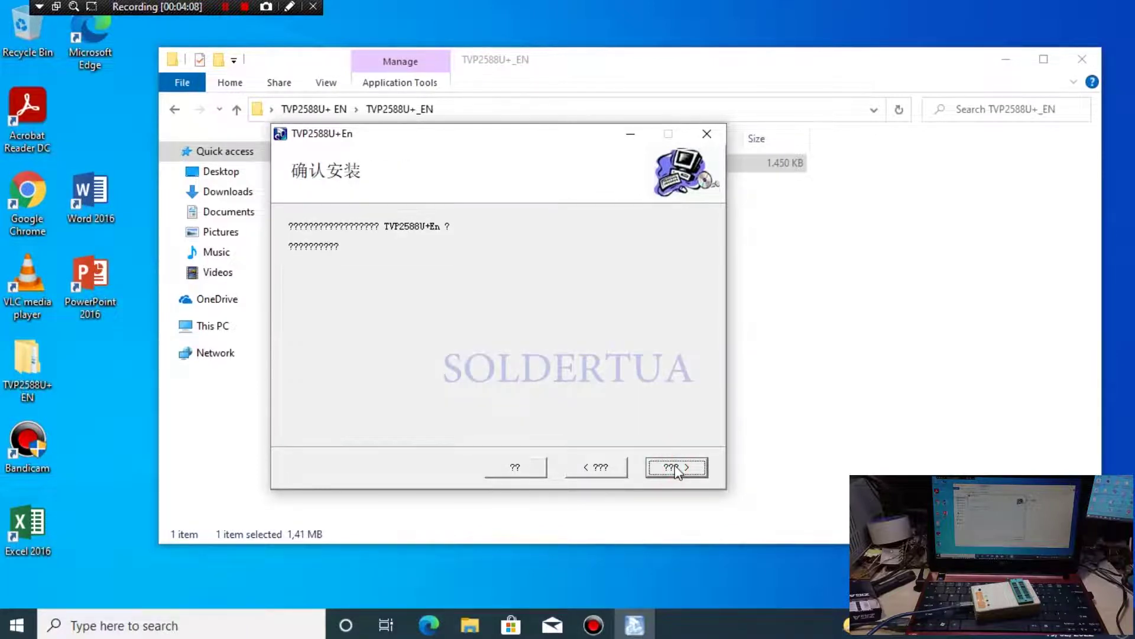
{"action": "left_click", "coordinate": [676, 469]}
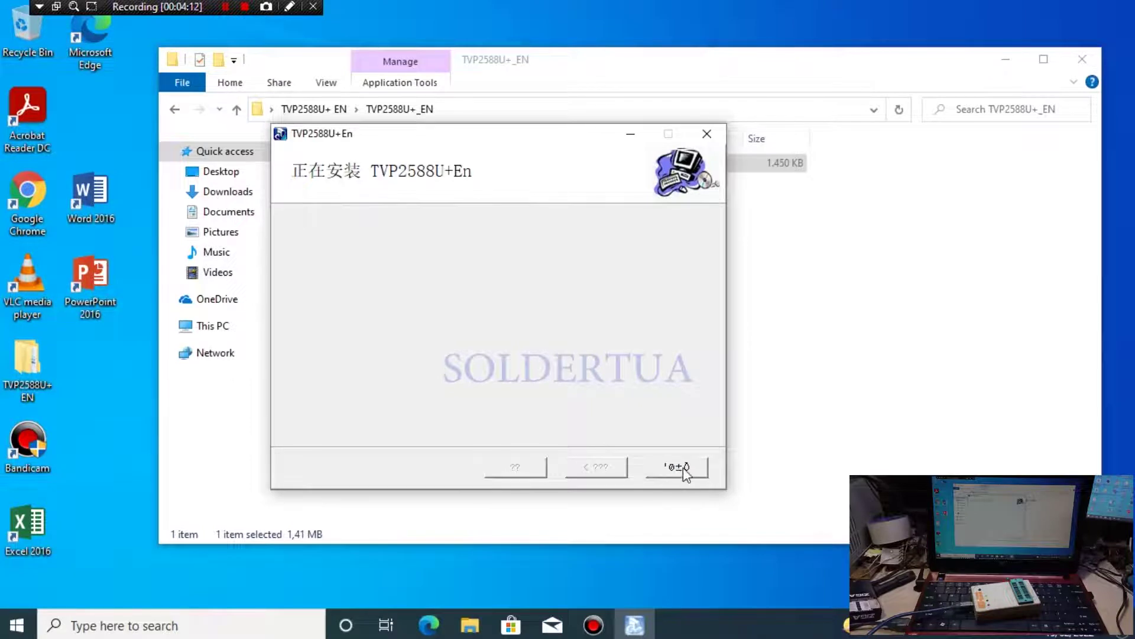
Finish the installer and close File Explorer, leaving the desktop with the TVP2588U+ shortcut
{"action": "left_click", "coordinate": [680, 467]}
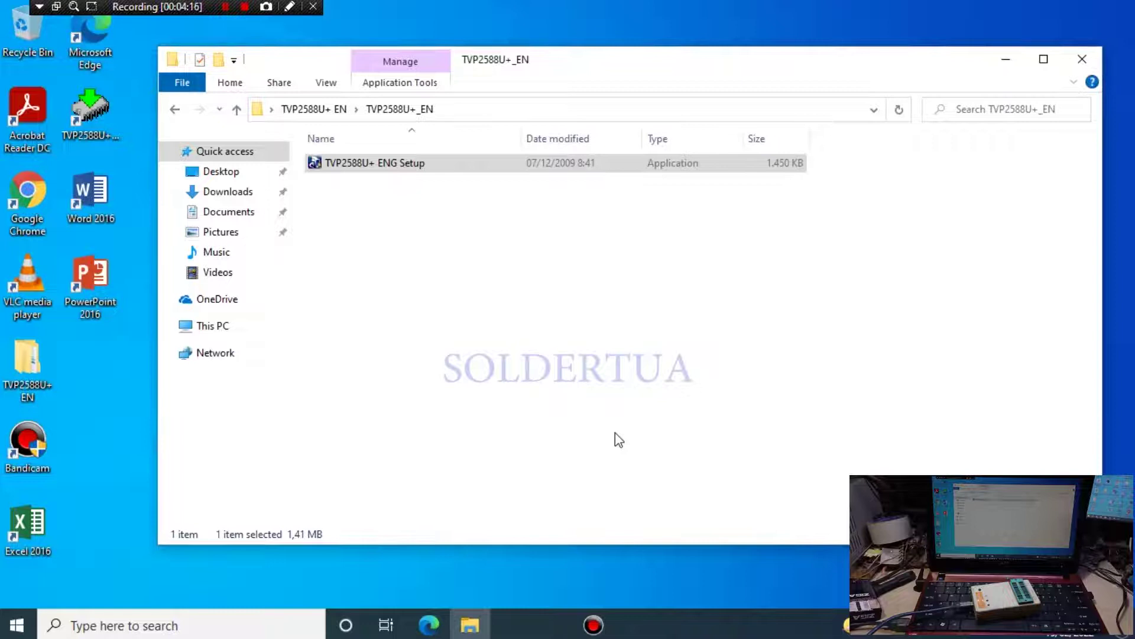
{"action": "left_click", "coordinate": [1091, 61]}
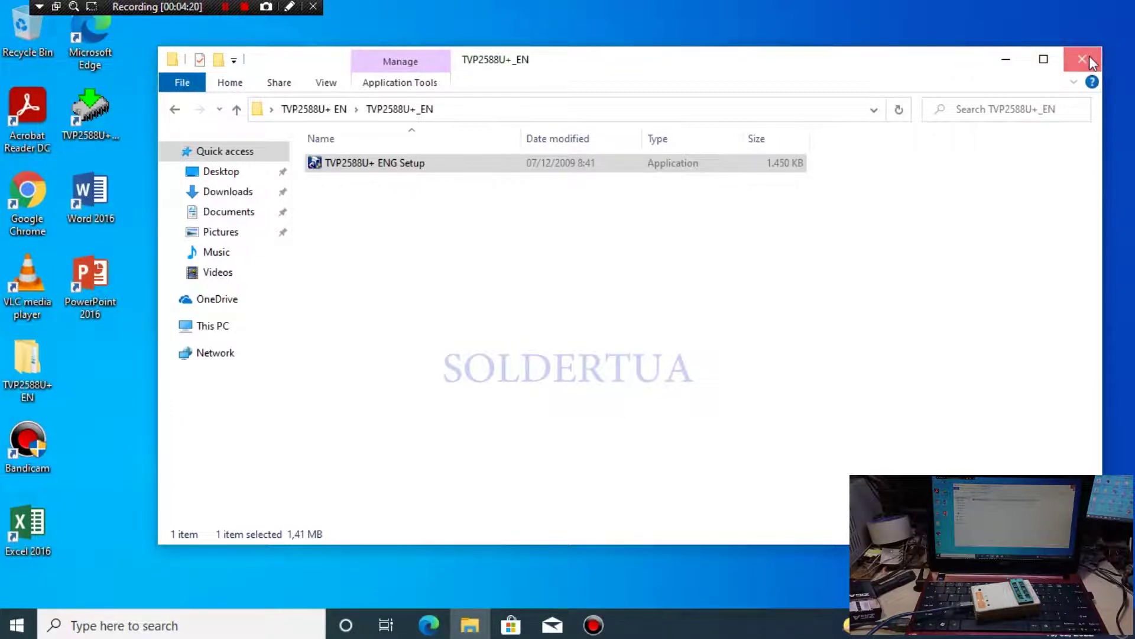
{"action": "left_click", "coordinate": [1091, 62]}
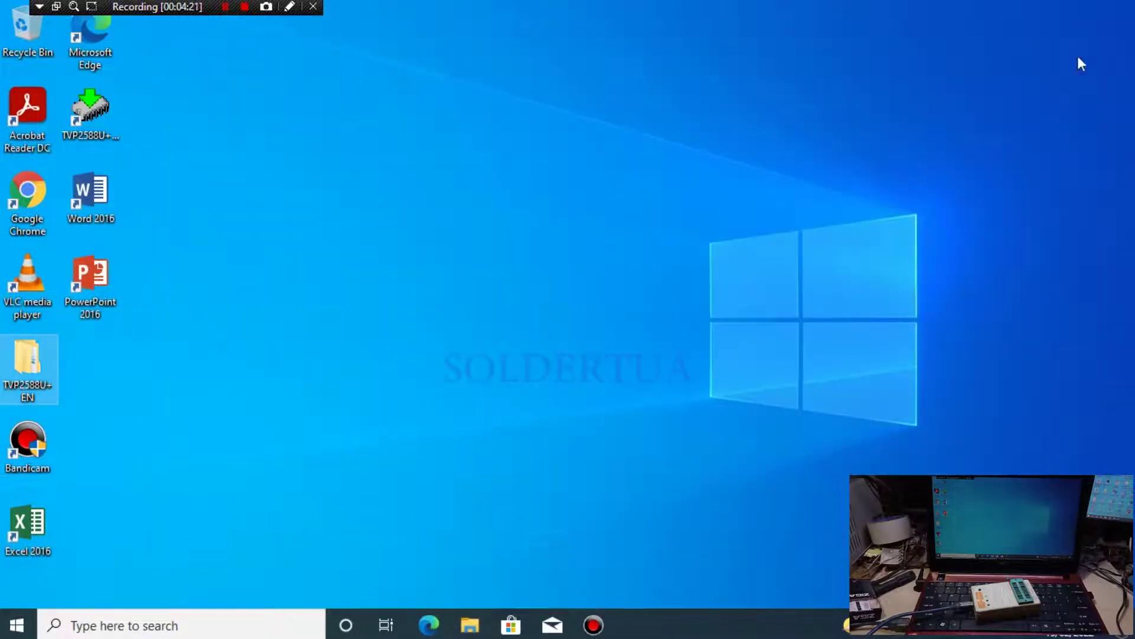
Launch TVP2588U+ from the desktop shortcut so it shows the detected EN25T80 chip
{"action": "left_click", "coordinate": [107, 133]}
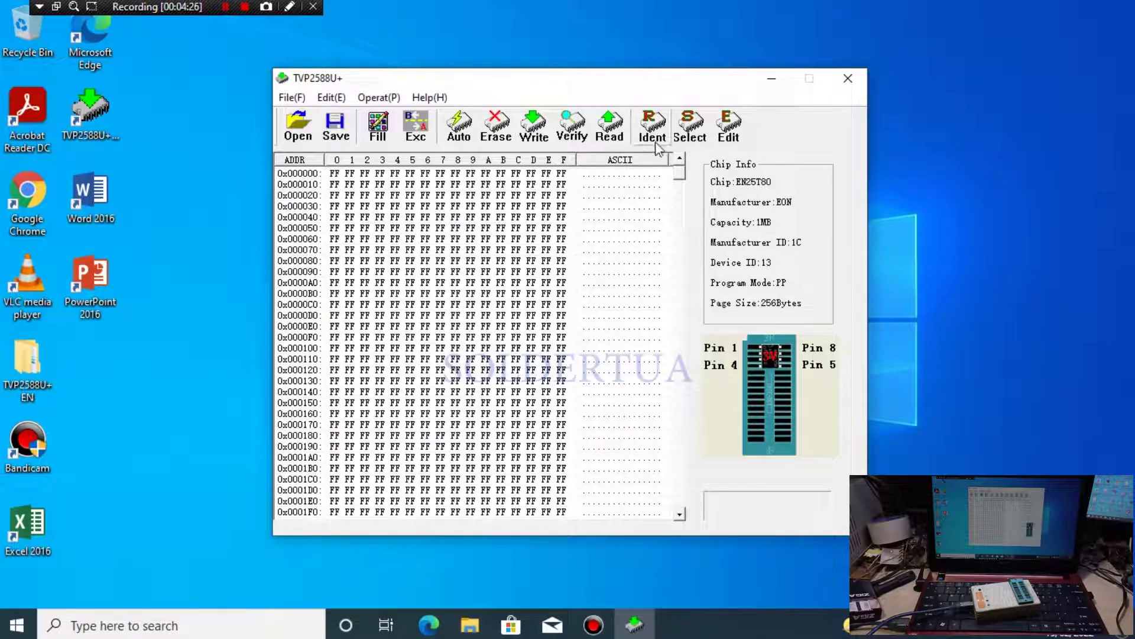
{"action": "left_click_drag", "start_coordinate": [572, 89], "coordinate": [609, 89]}
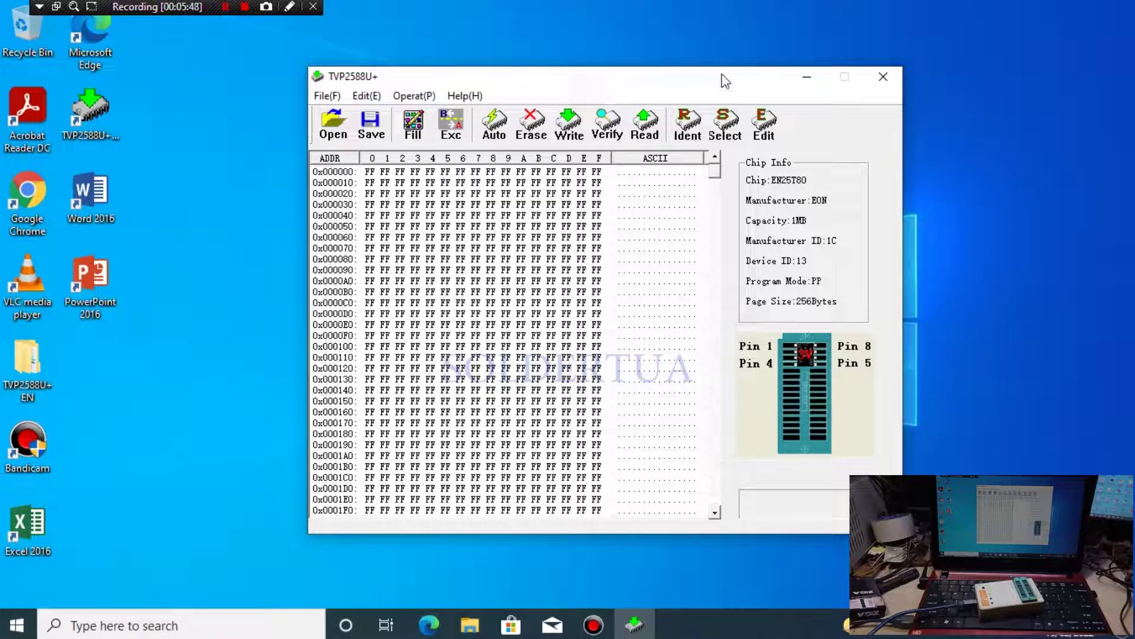
{"action": "left_click_drag", "start_coordinate": [716, 86], "coordinate": [622, 91]}
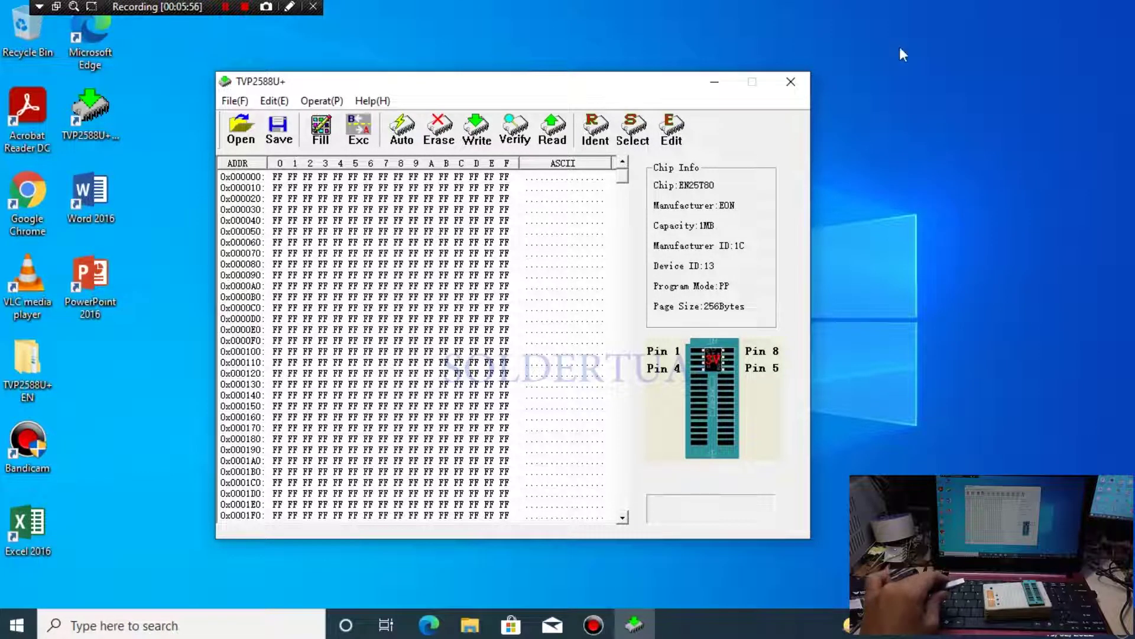
{"action": "left_click", "coordinate": [803, 85]}
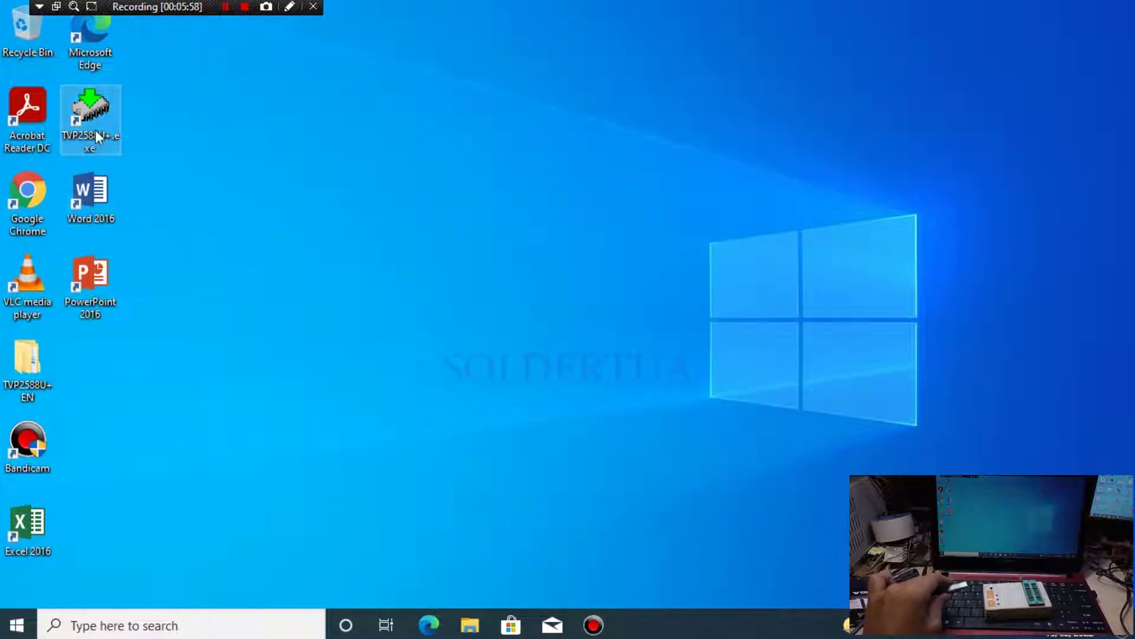
{"action": "double_click", "coordinate": [96, 133]}
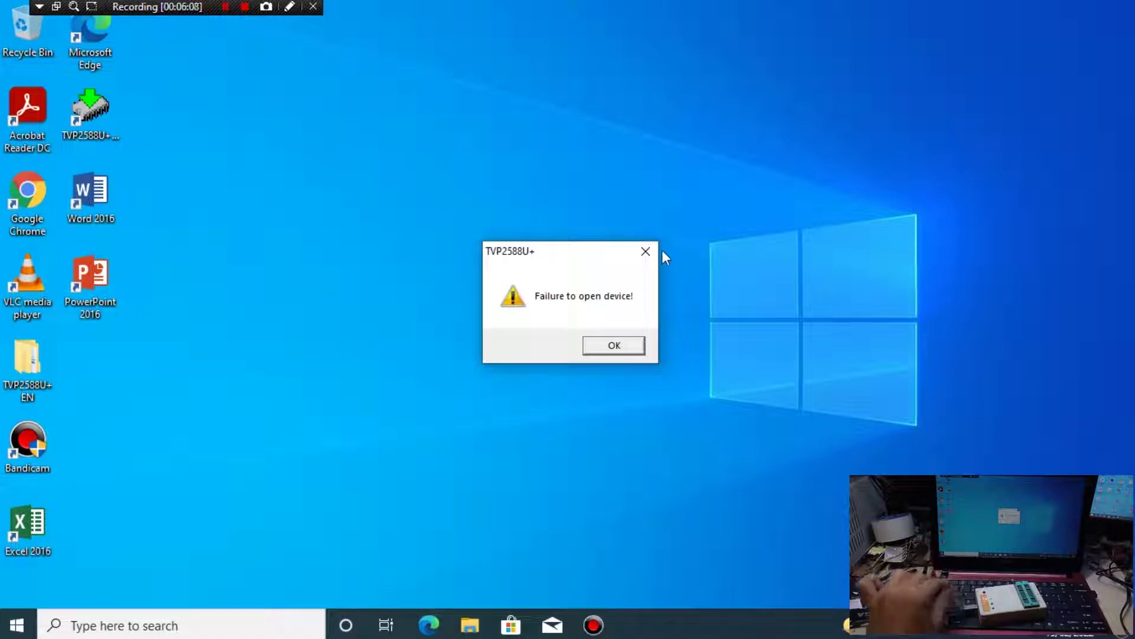
{"action": "left_click", "coordinate": [644, 255]}
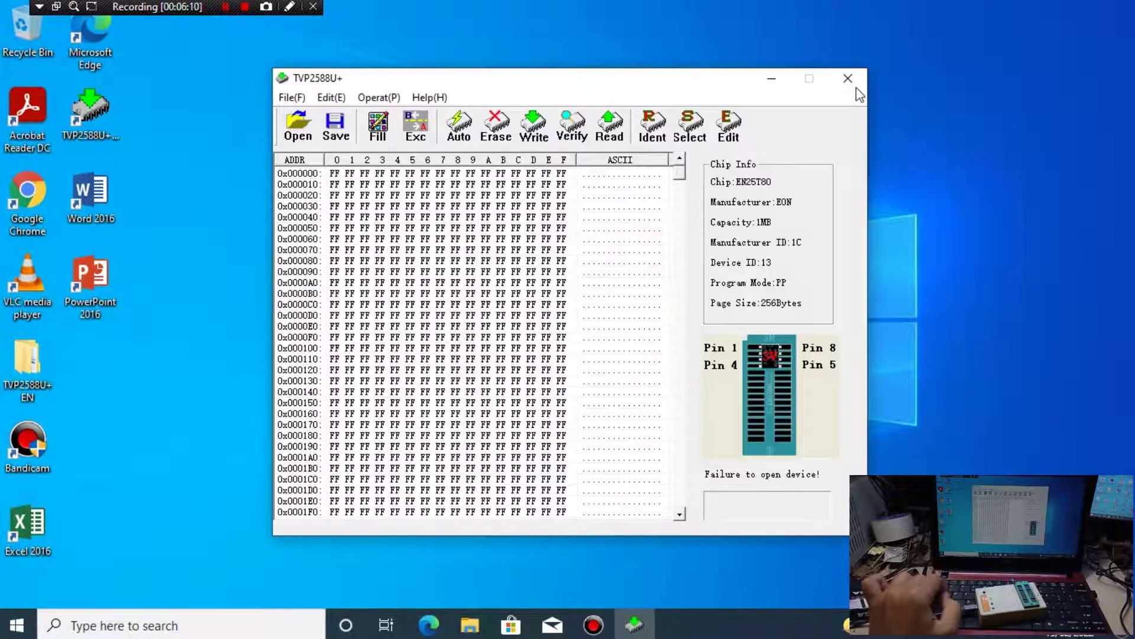
{"action": "left_click", "coordinate": [848, 78]}
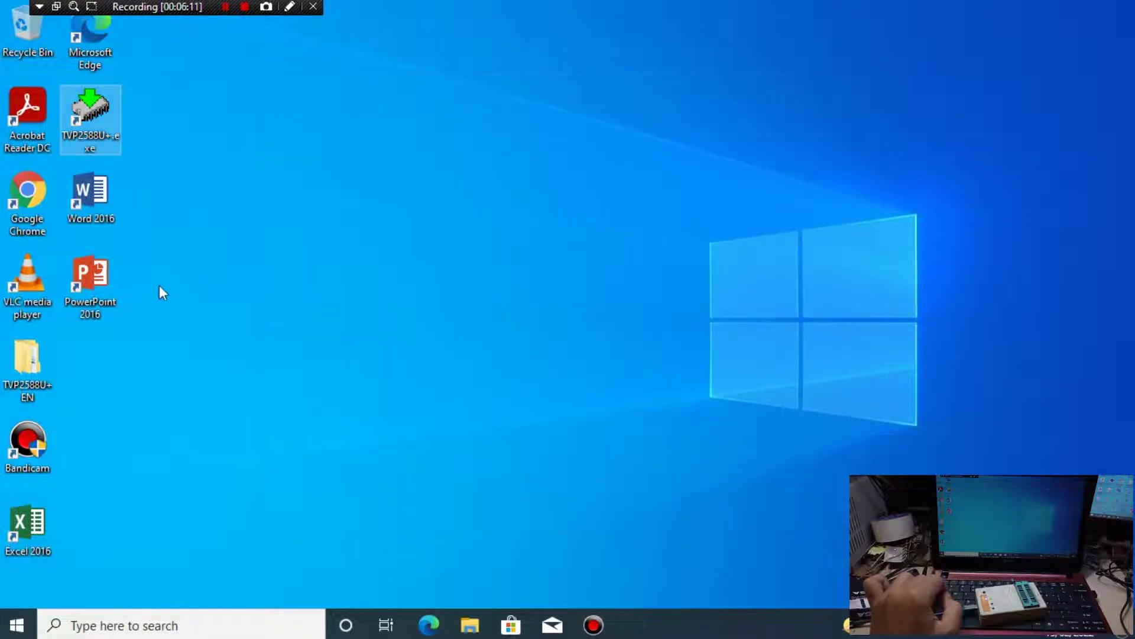
{"action": "double_click", "coordinate": [102, 118]}
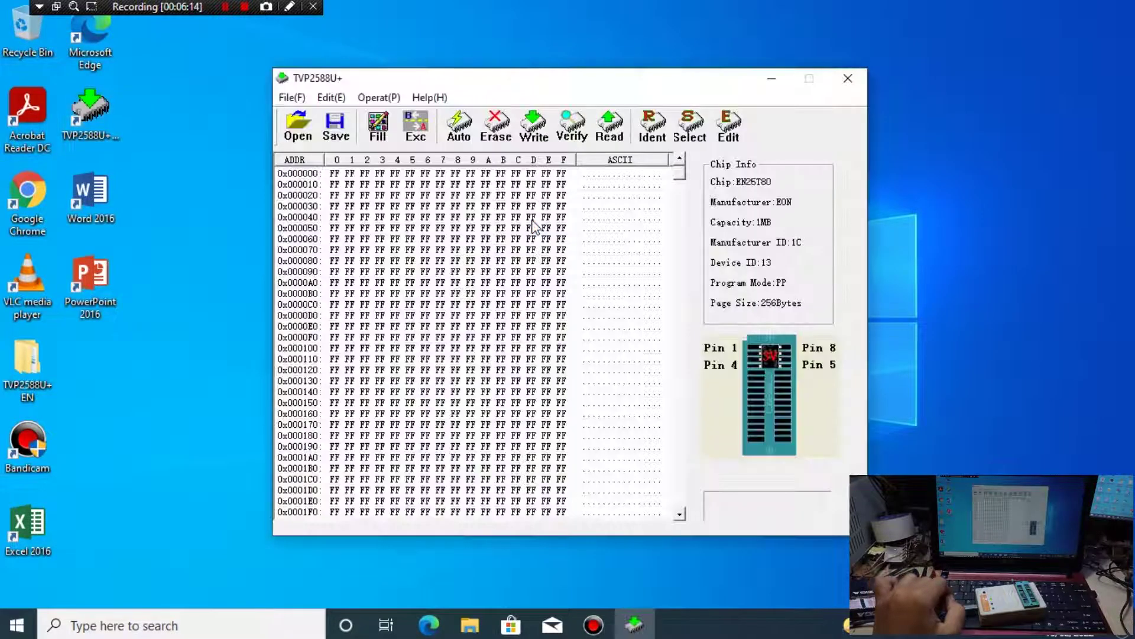